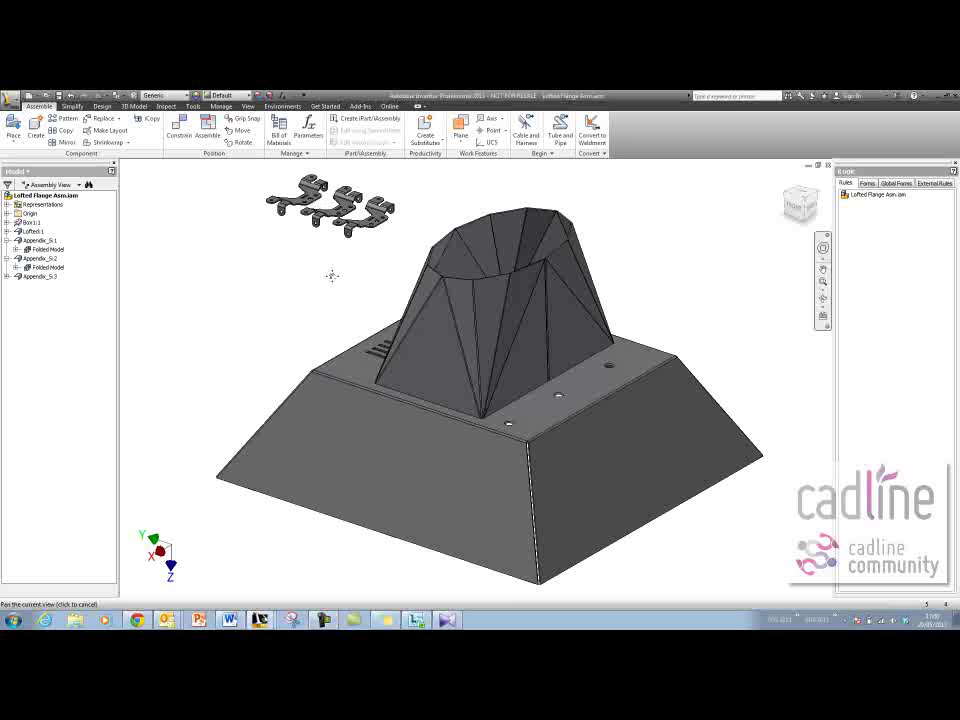
Add iLogic rule Rule0 with the pasted sheet-metal-style code and dismiss the missing ActiveRule warning
right_click(870, 234)
left_click(899, 240)
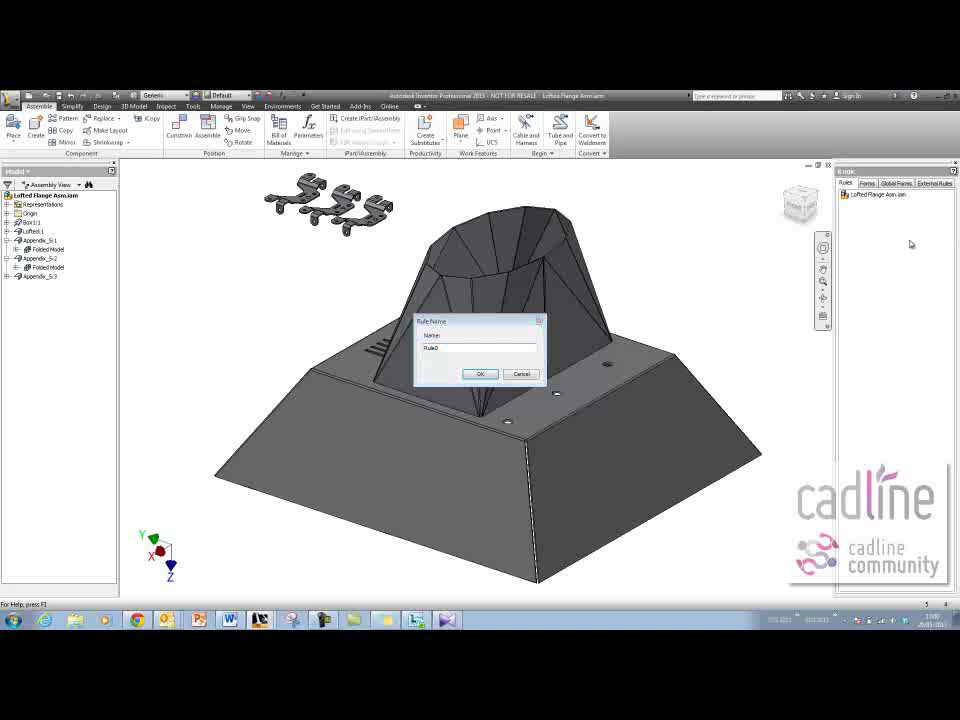
key("Return")
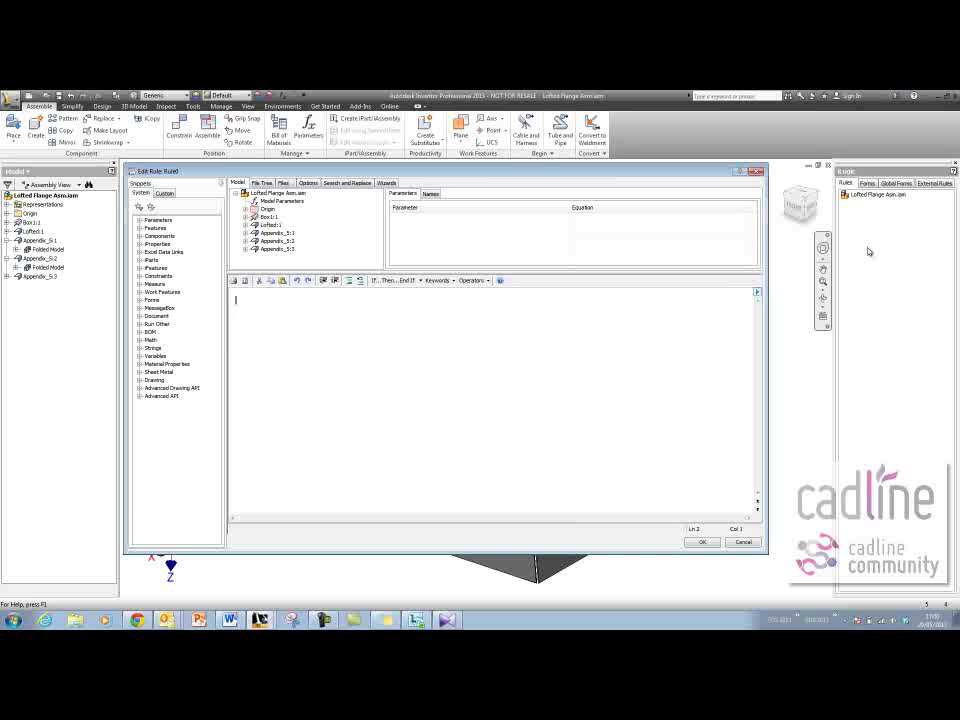
key("ctrl+v")
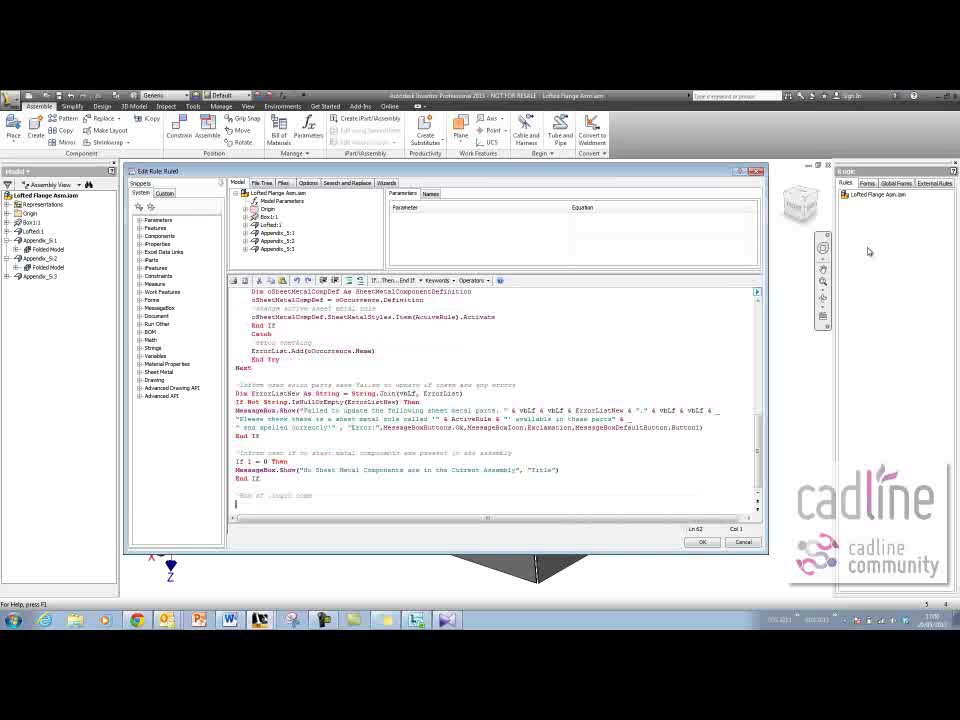
left_click(700, 542)
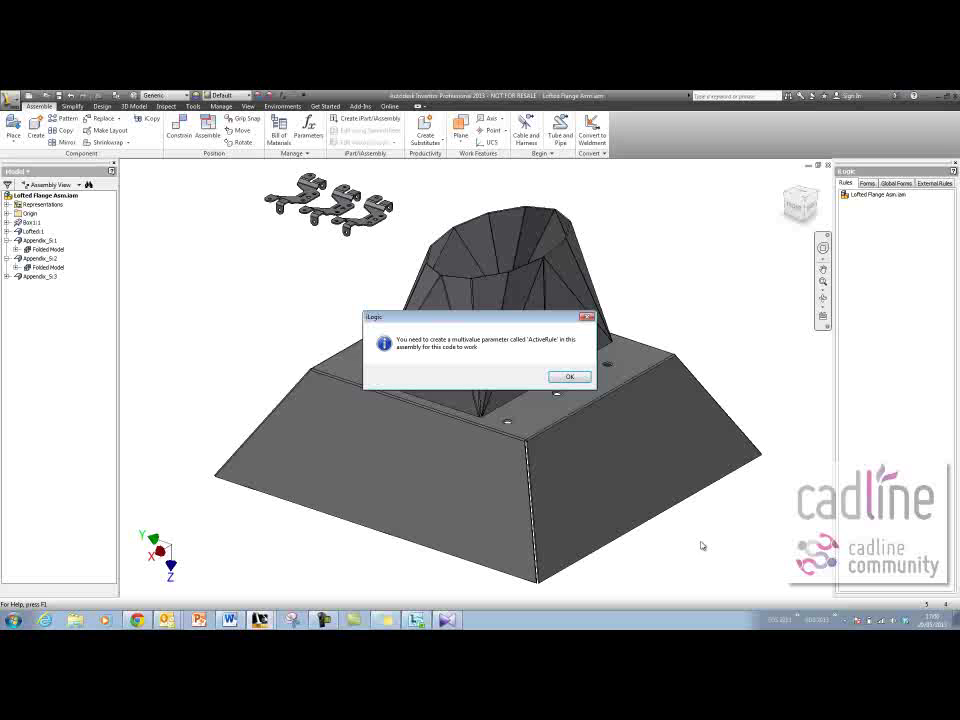
left_click_drag(423, 316, 264, 252)
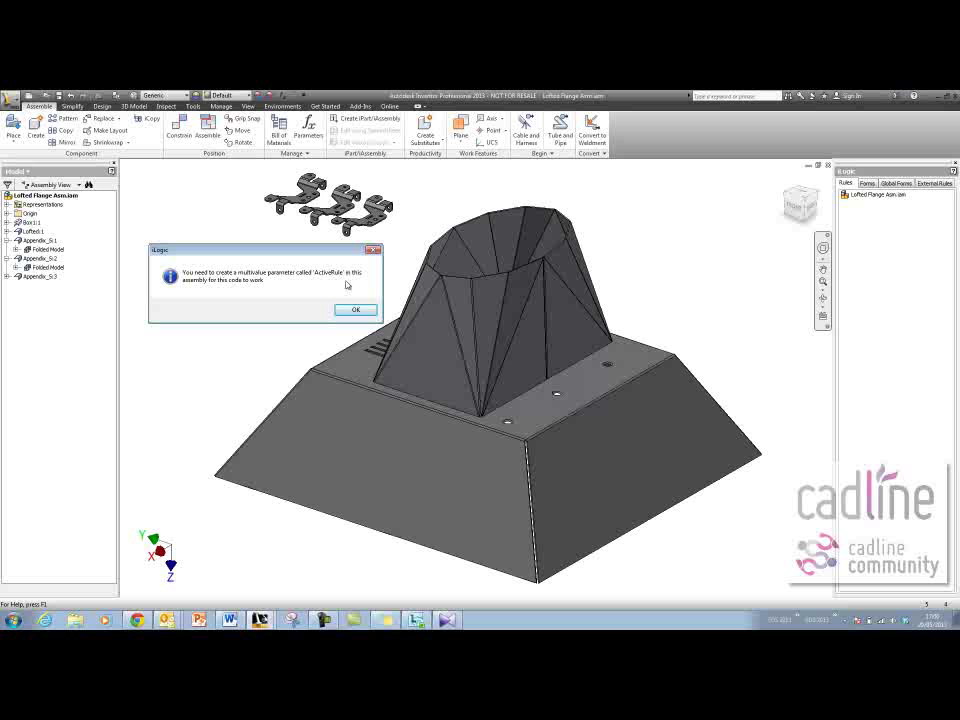
left_click(356, 311)
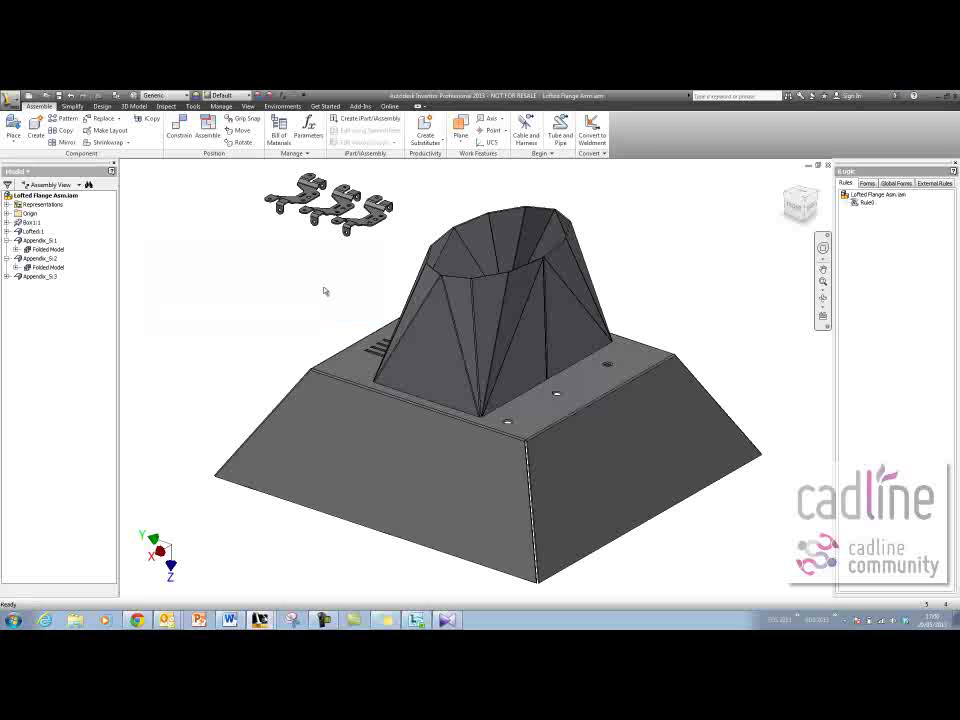
Add a text user parameter named ActiveRule in the Parameters table
left_click(282, 96)
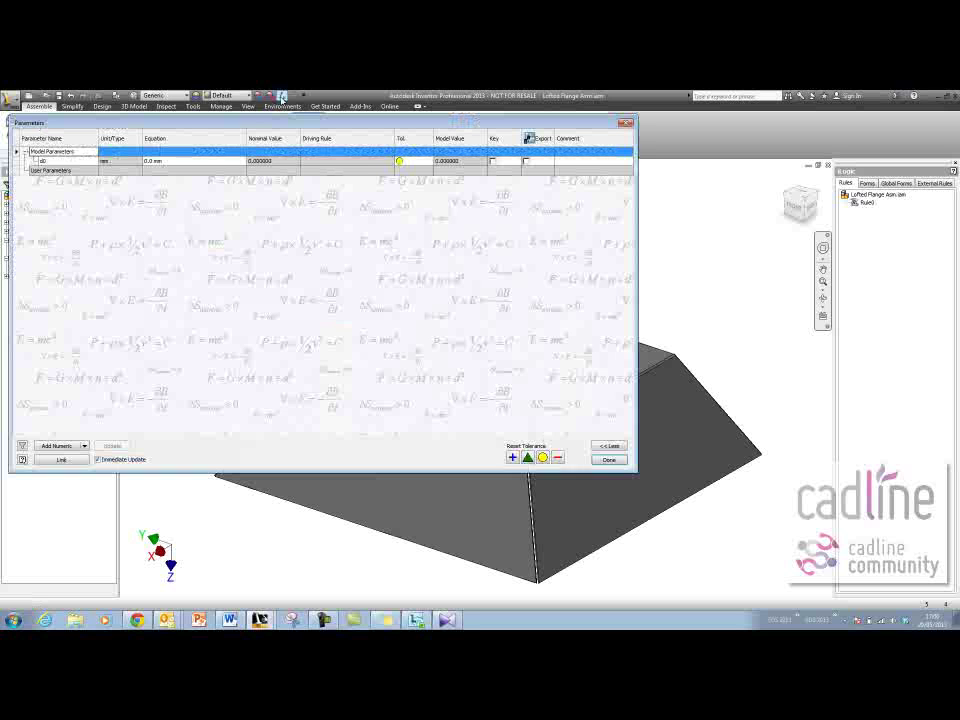
left_click(80, 446)
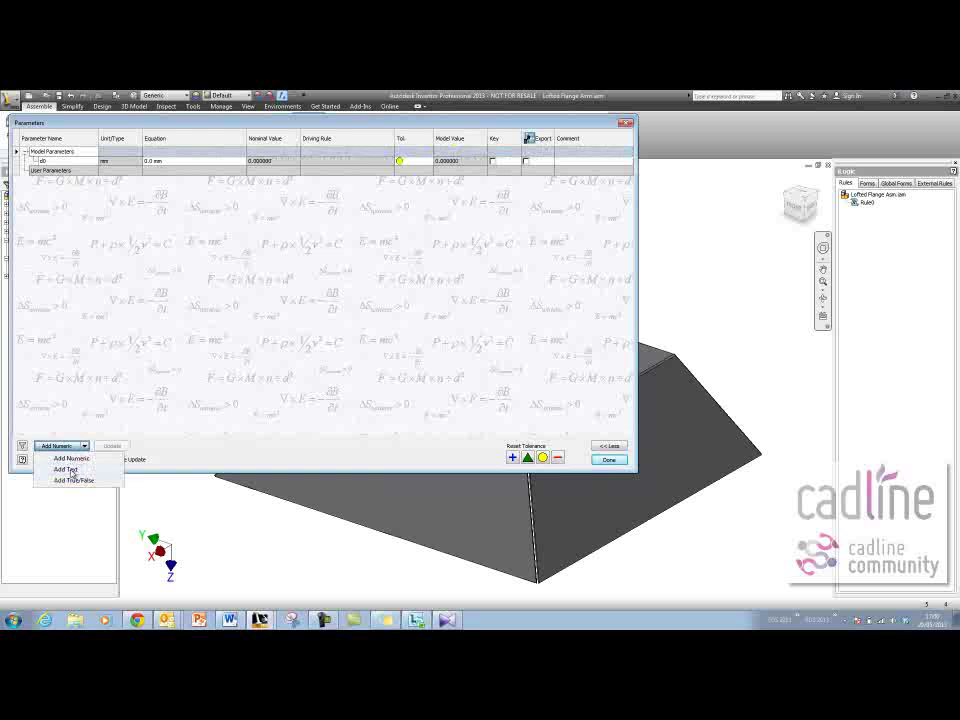
left_click(65, 469)
type("ActiveRule")
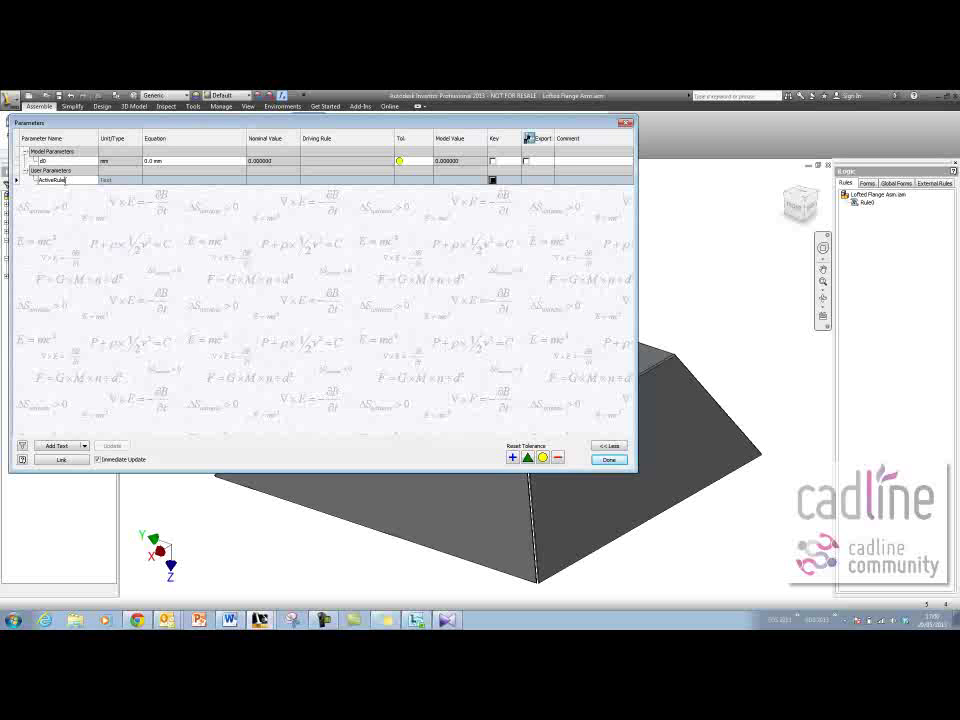
key("Tab")
Make ActiveRule multi-value with the thickness choices 1mm, 2mm and 3mm
right_click(110, 182)
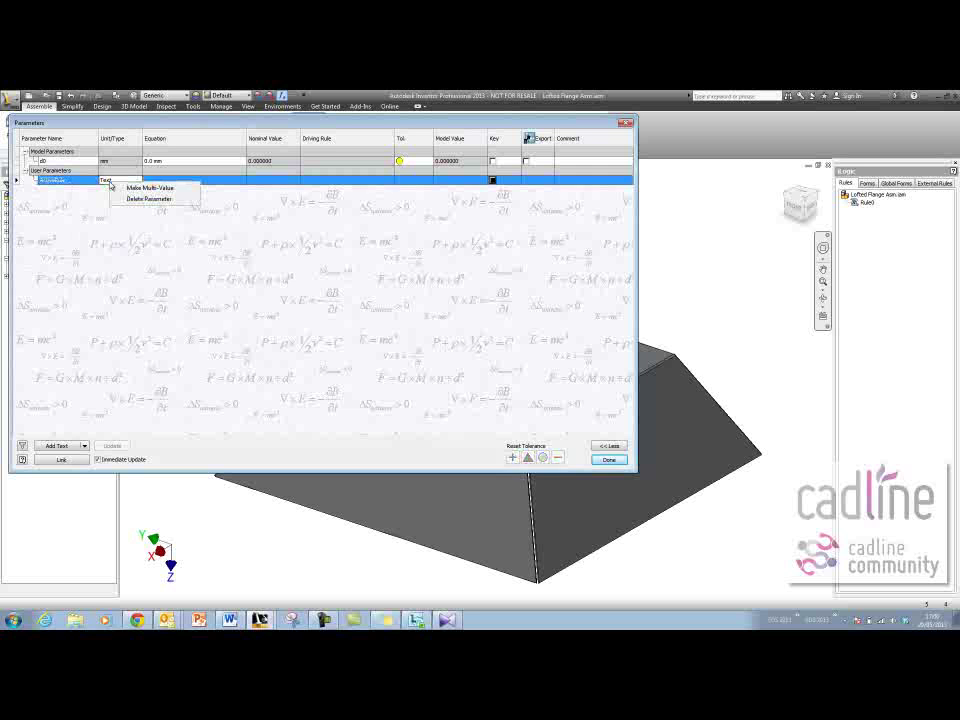
left_click(135, 189)
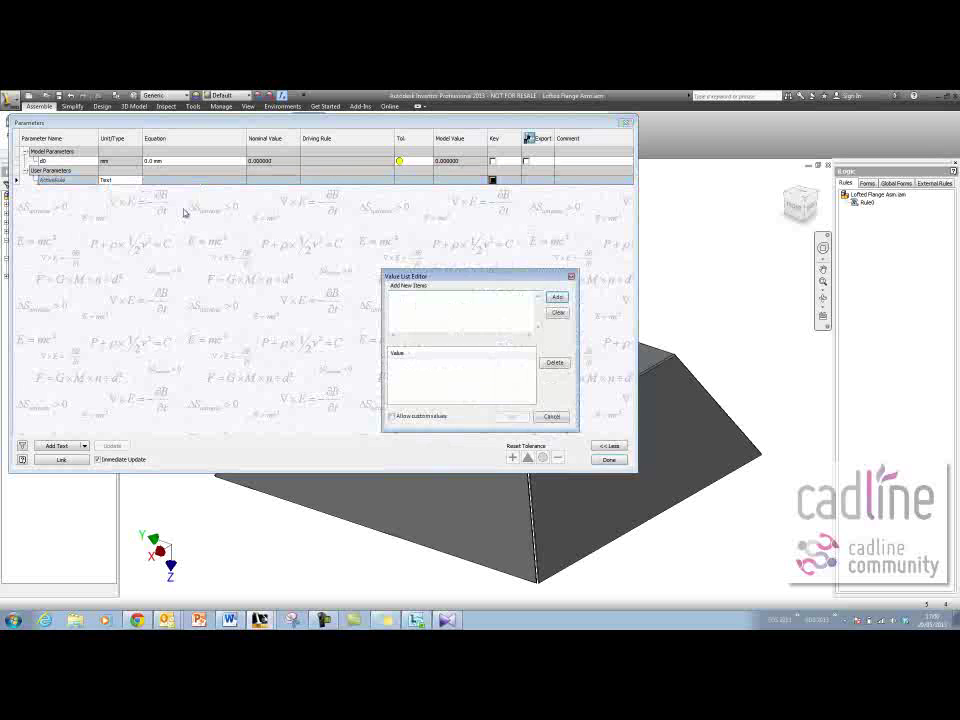
type("1mm 2mm ")
type("3mm")
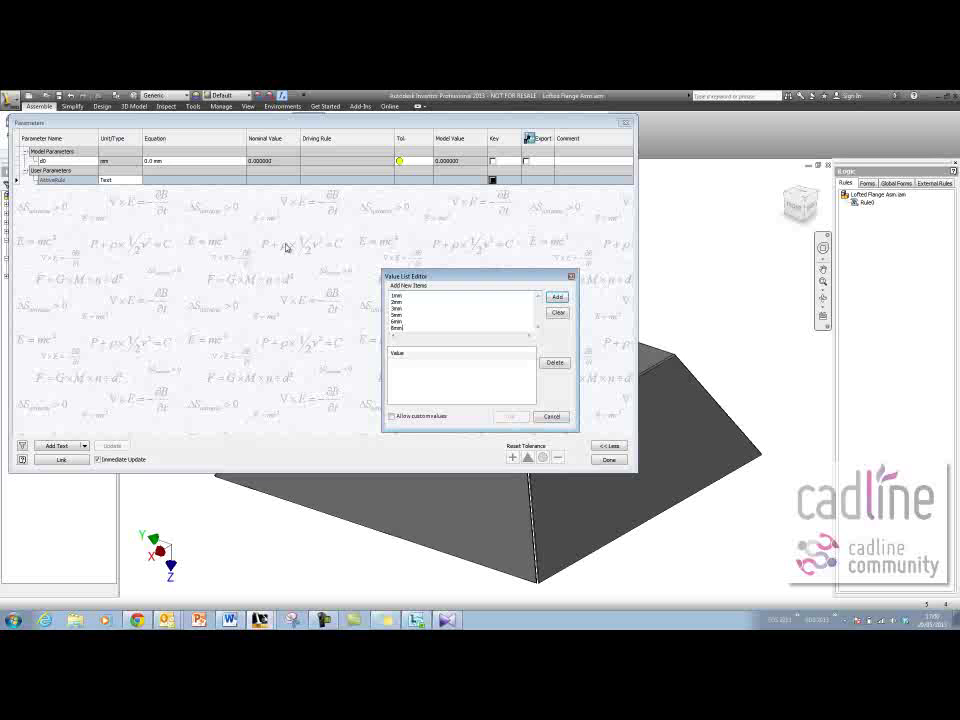
left_click_drag(405, 327, 392, 295)
left_click(408, 296)
left_click_drag(402, 278, 390, 266)
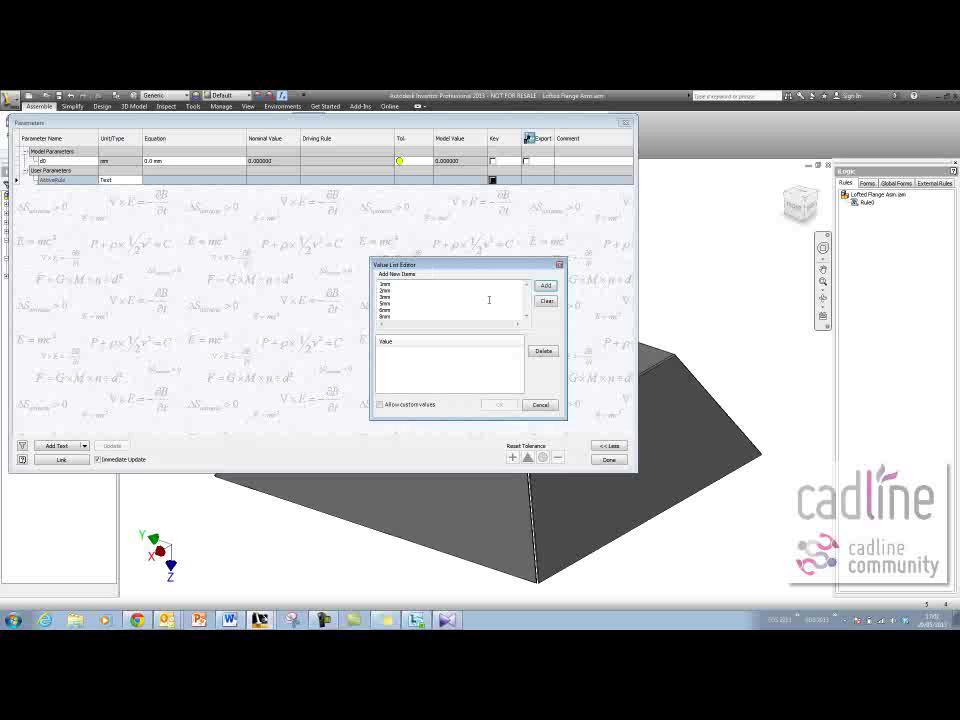
left_click(546, 288)
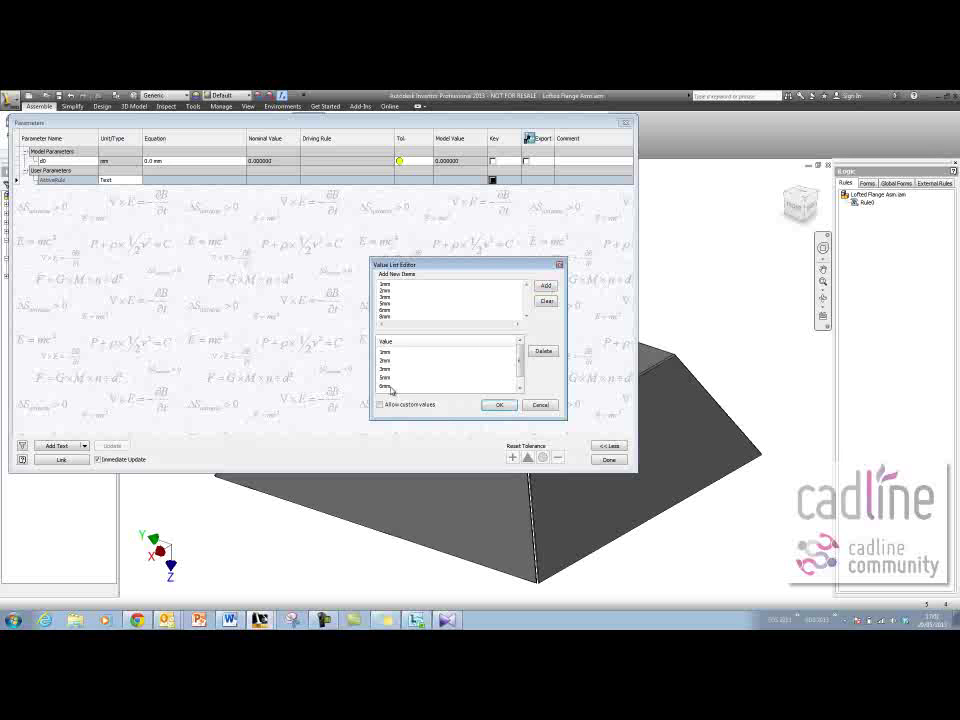
left_click(499, 404)
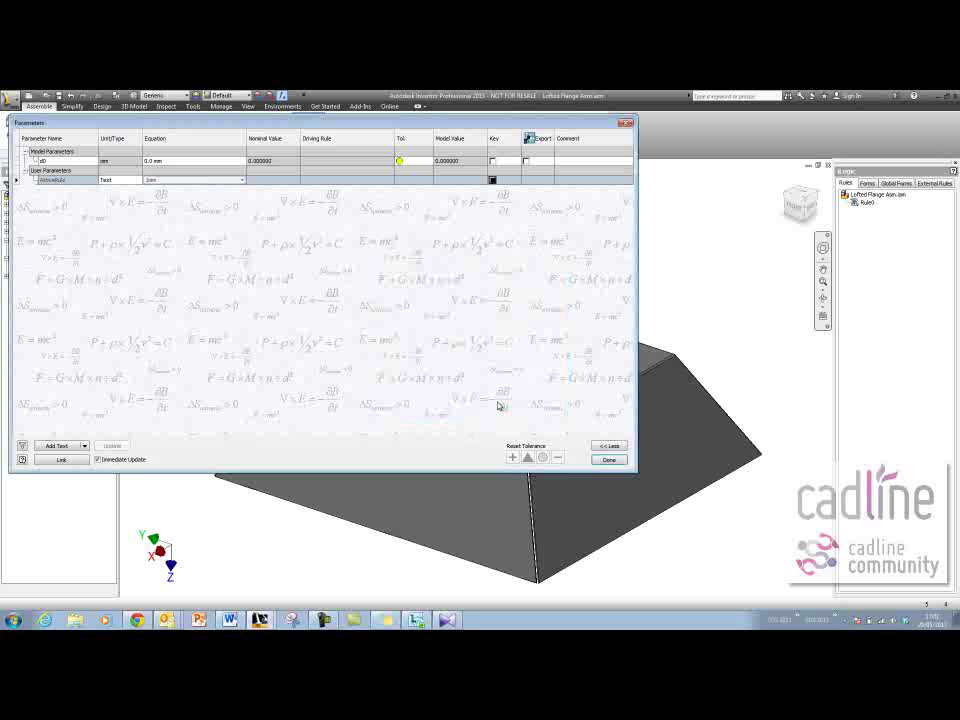
Pick a thickness value for ActiveRule and close the Parameters table
left_click(241, 181)
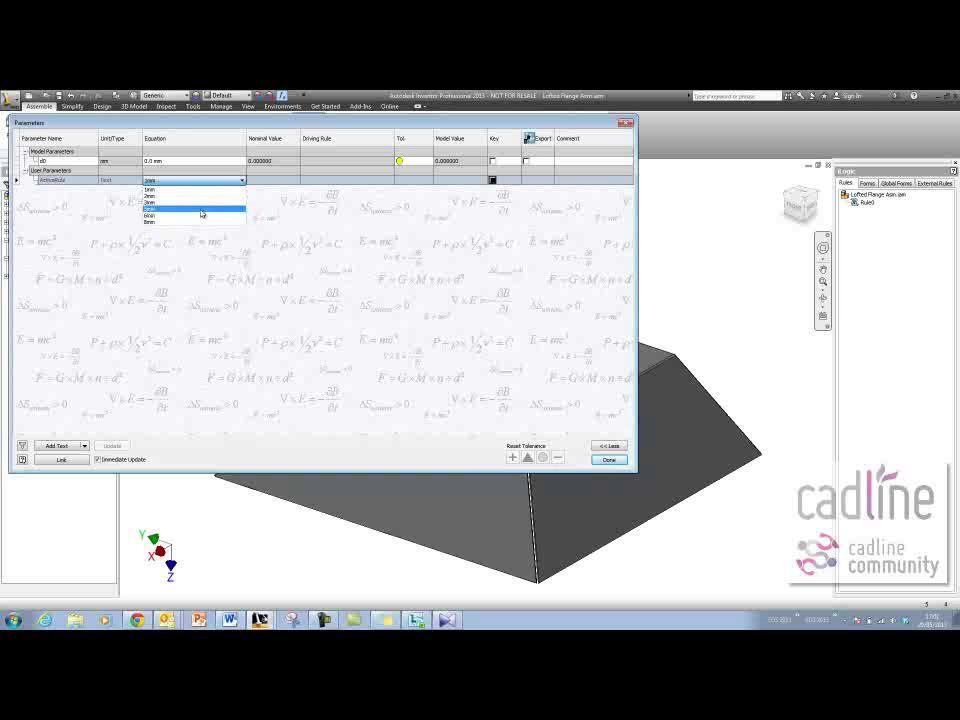
left_click(350, 228)
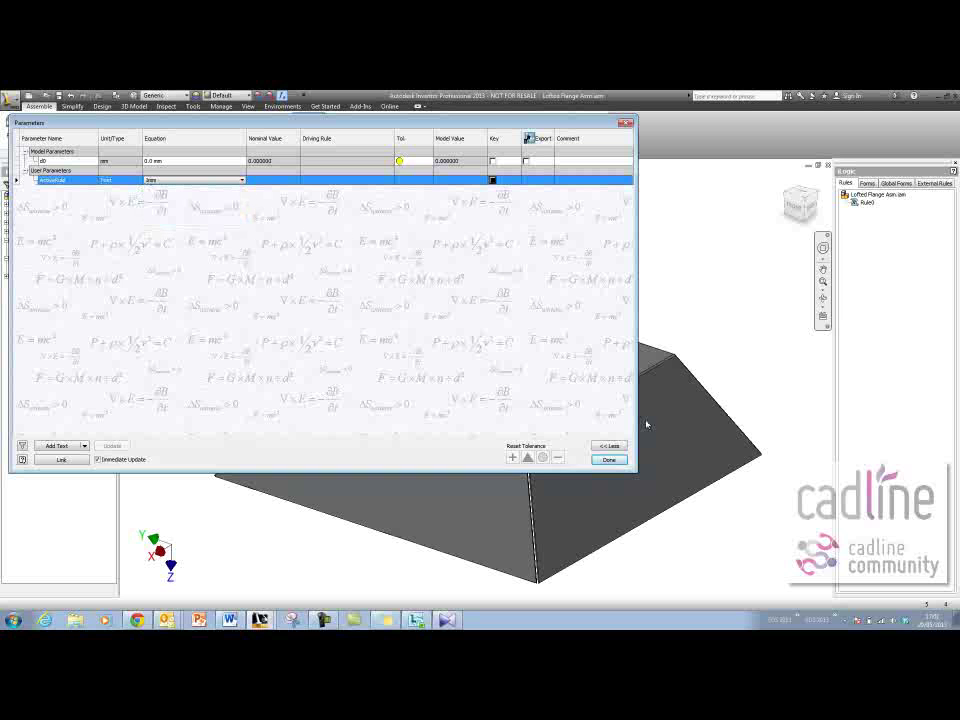
left_click(609, 460)
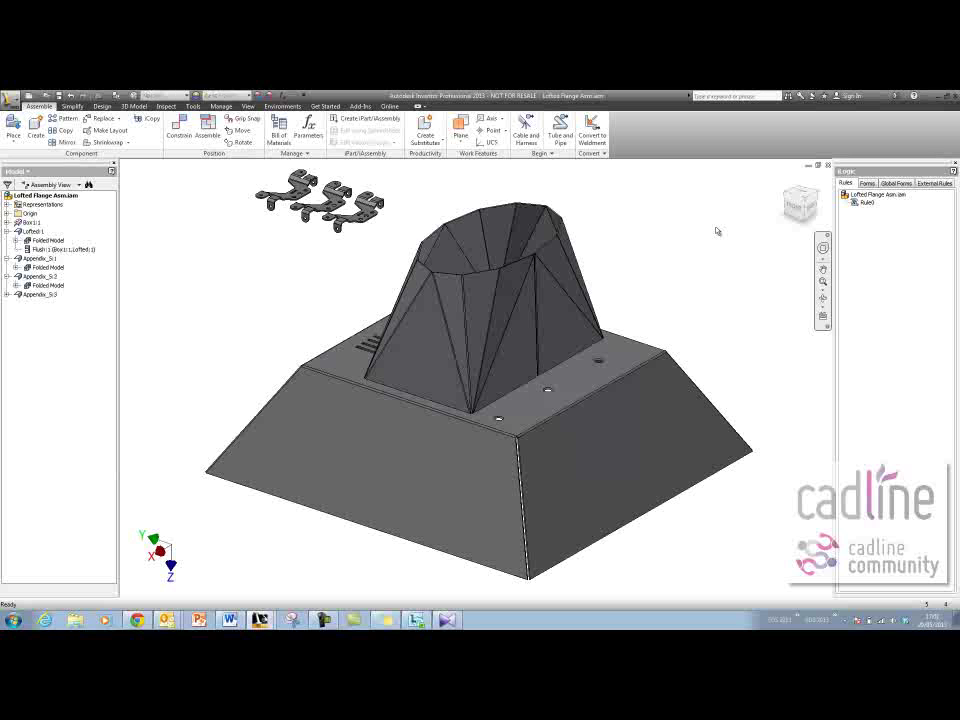
Create iLogic Form 1 containing the ActiveRule parameter
left_click(868, 184)
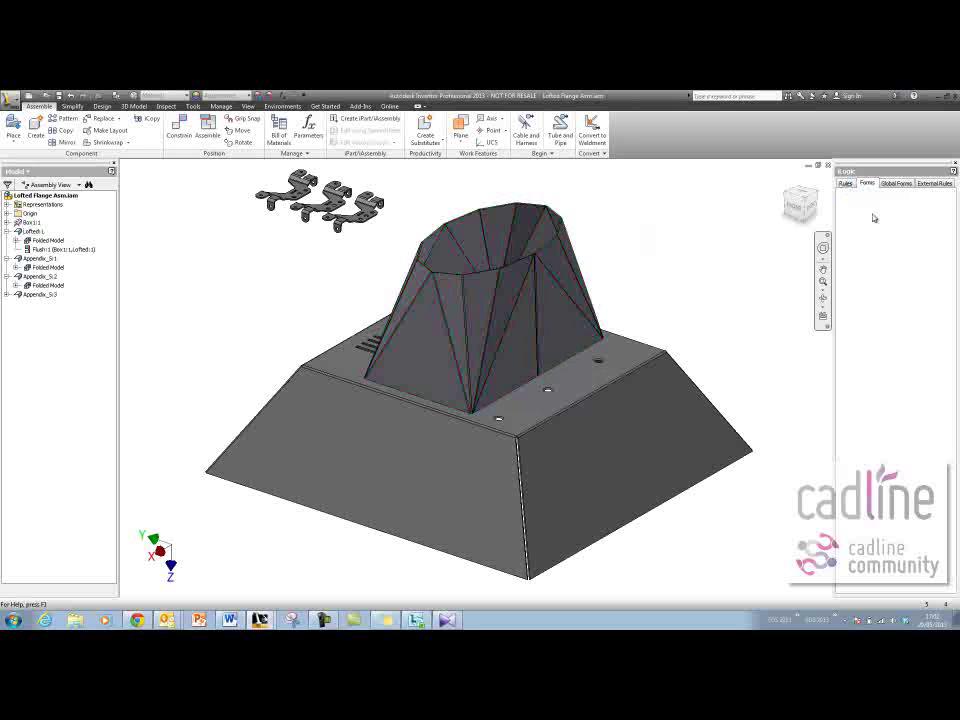
right_click(873, 218)
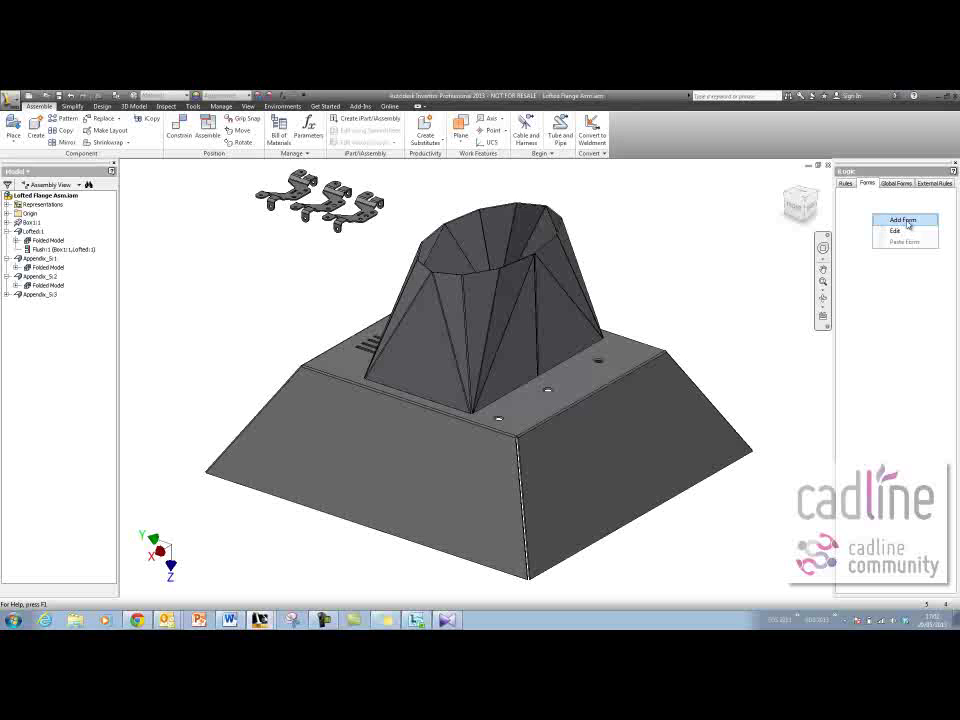
left_click(903, 220)
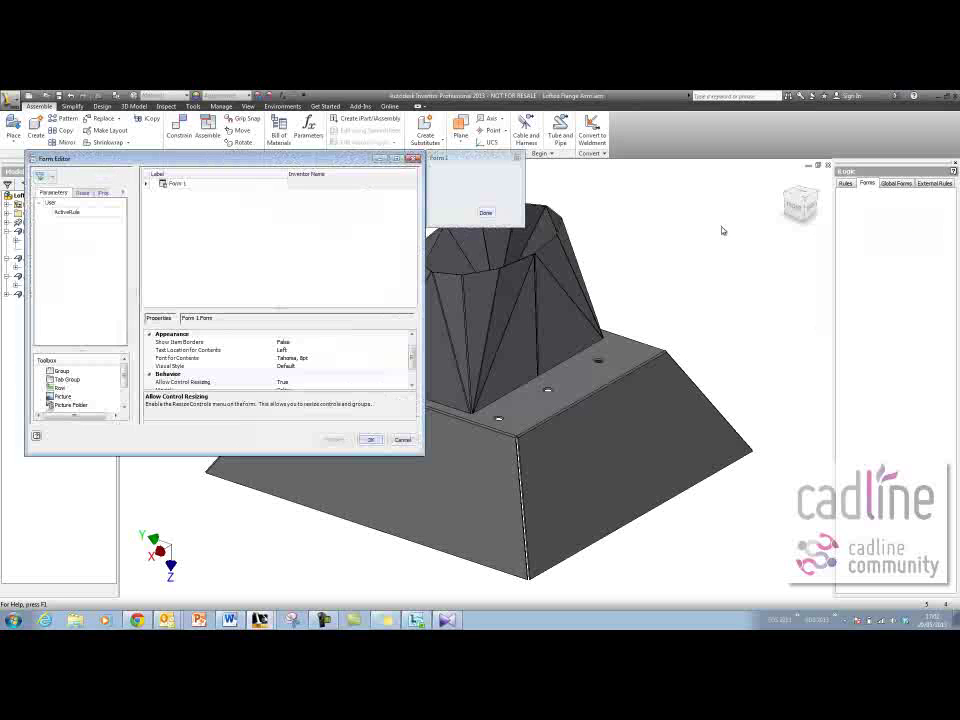
left_click_drag(67, 212, 178, 218)
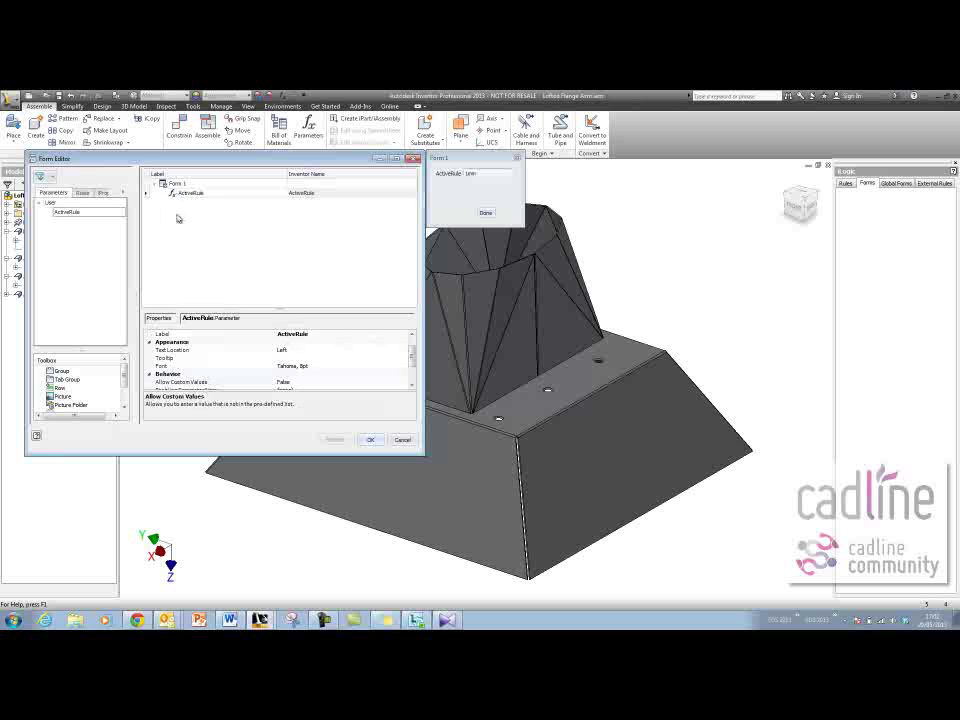
left_click(369, 441)
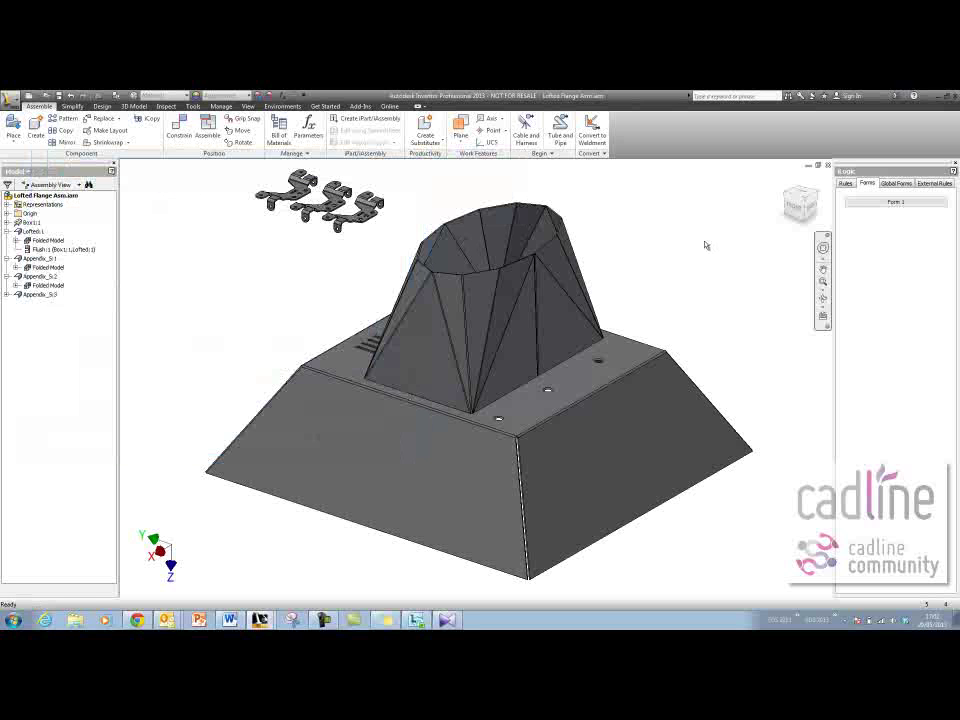
In Form 1, set ActiveRule to 5mm, then choose another thickness and close the form
left_click(868, 203)
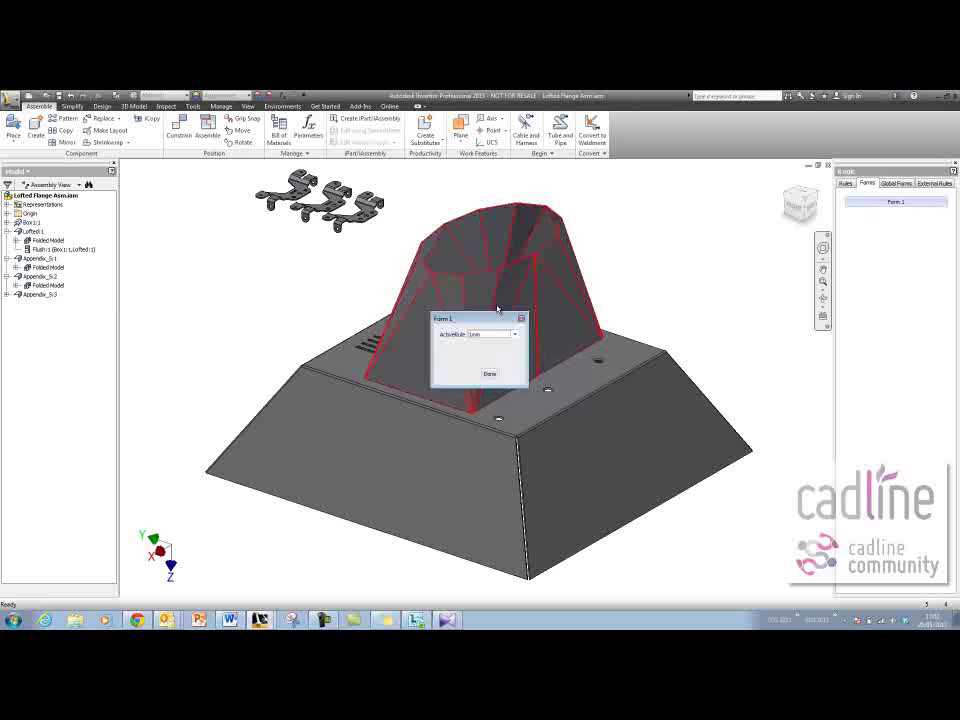
left_click_drag(491, 316, 267, 255)
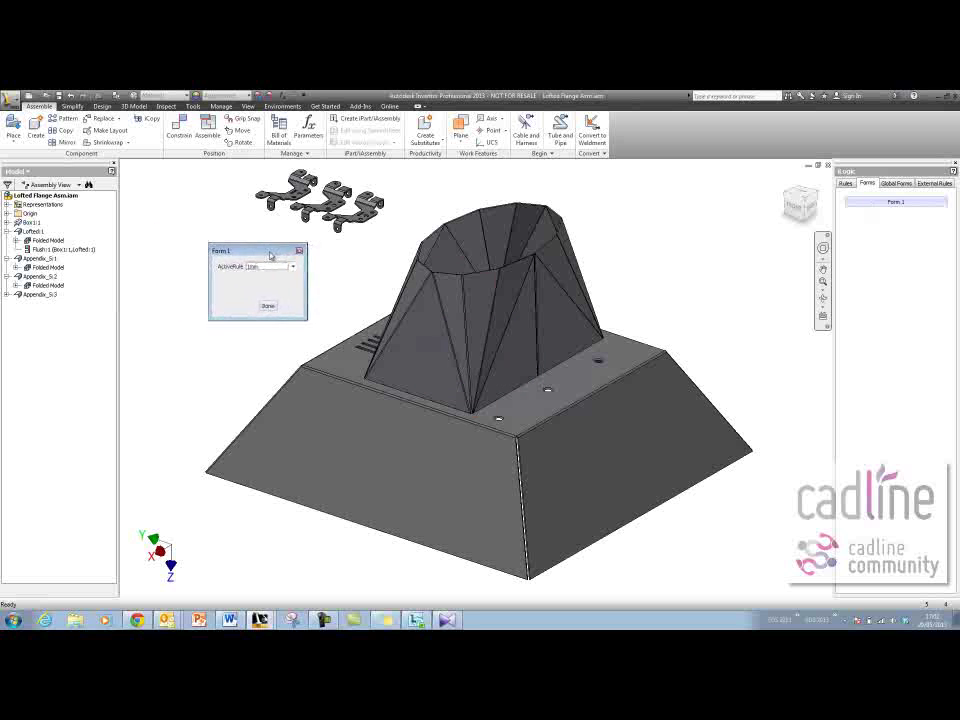
left_click(292, 269)
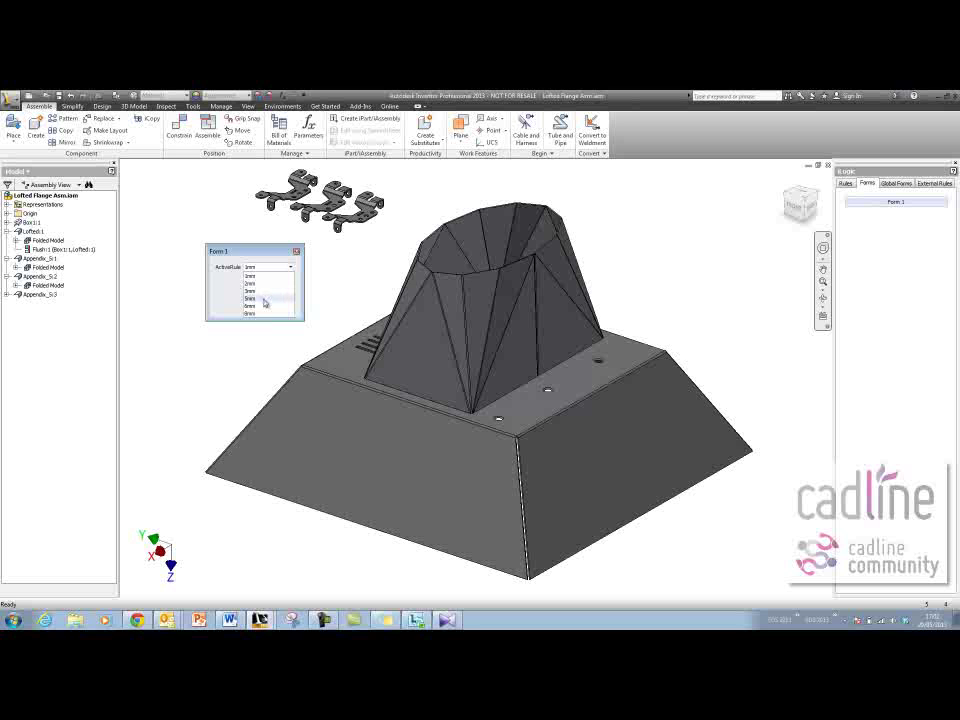
left_click(262, 299)
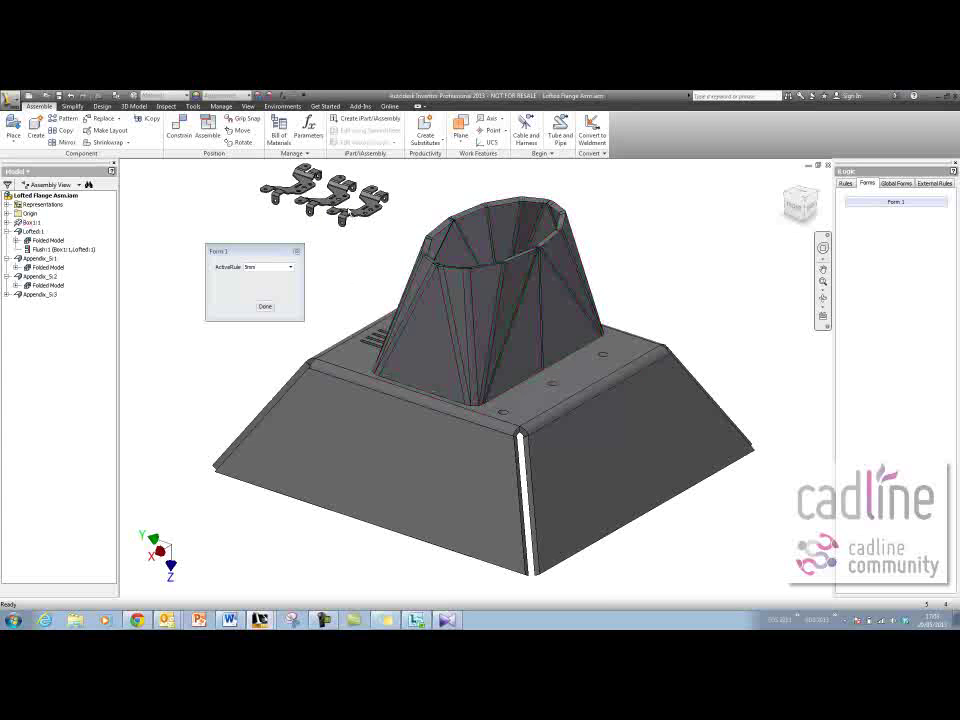
scroll(388, 312, "up", 4)
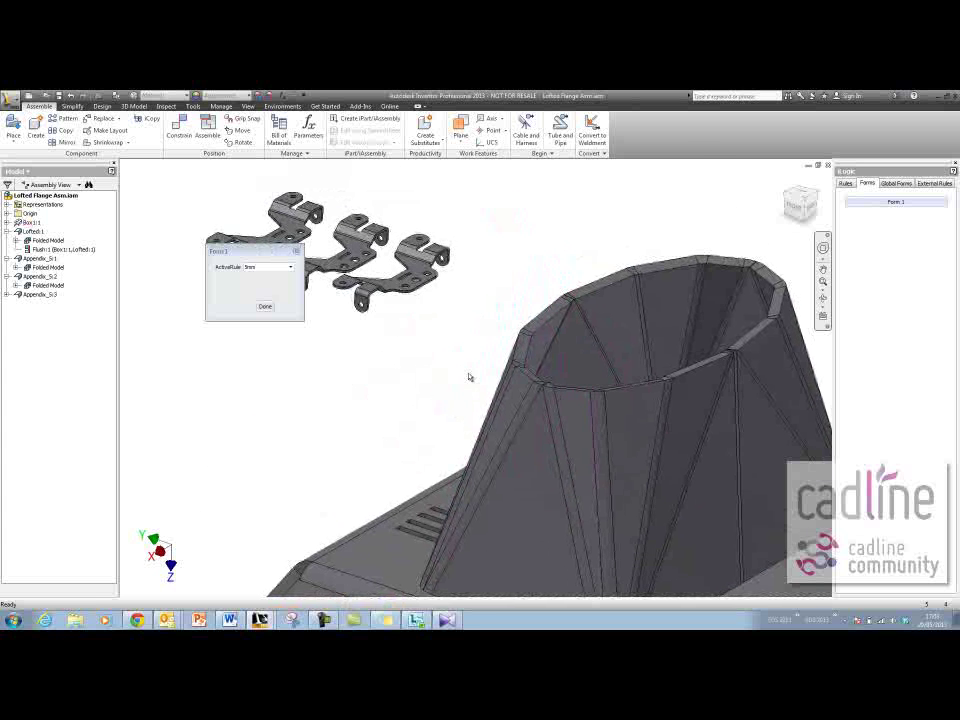
left_click(290, 267)
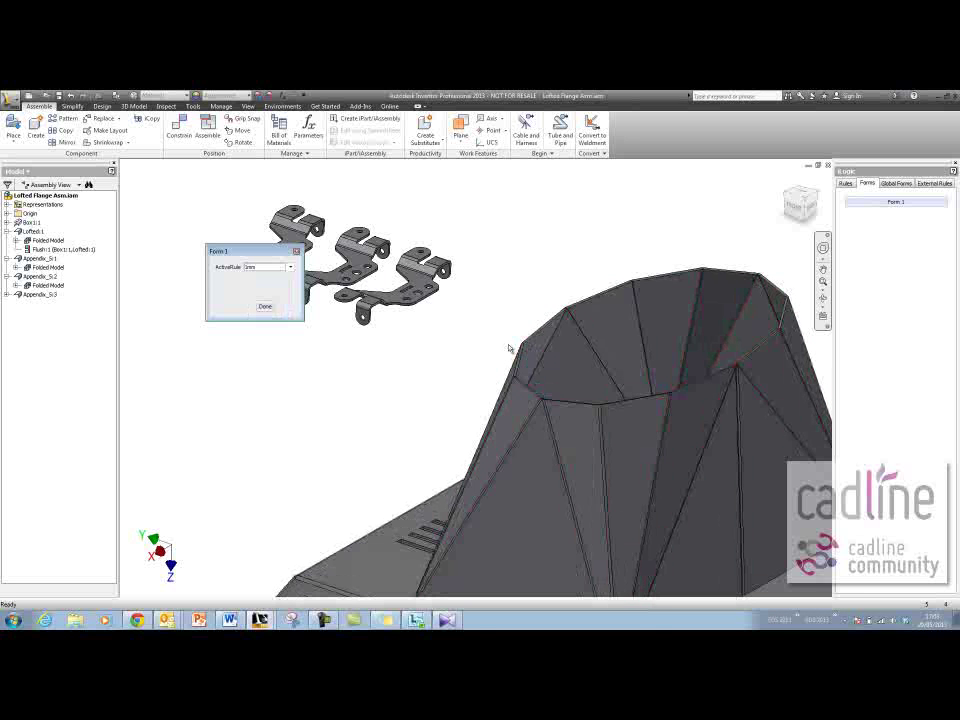
left_click(265, 306)
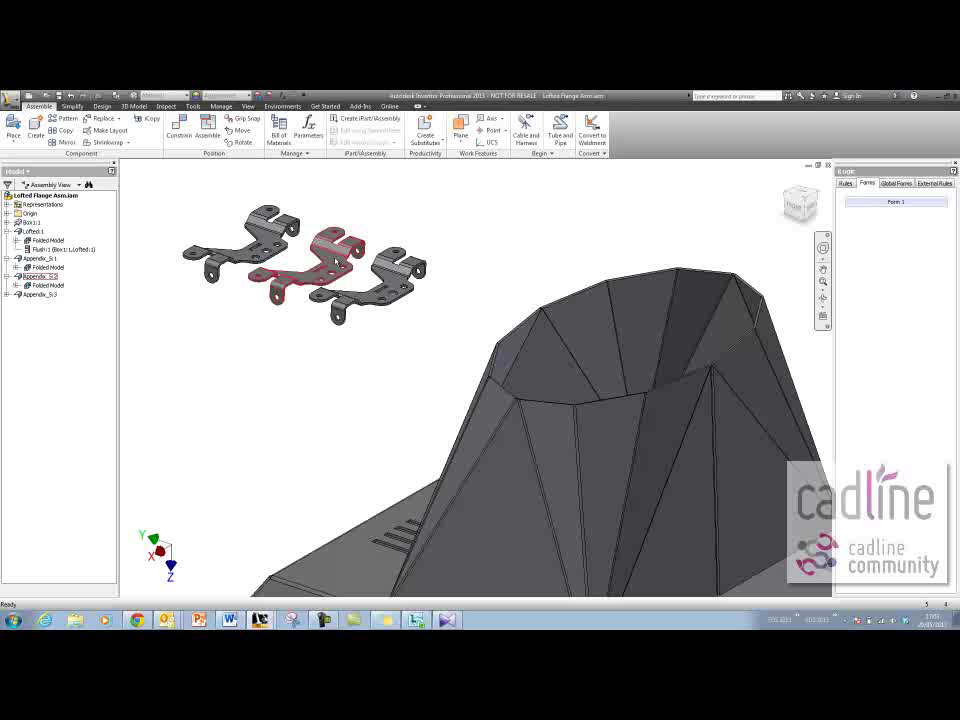
Enable Use Thickness from Rule in the middle flange's Sheet Metal Defaults, then return to the assembly
double_click(330, 255)
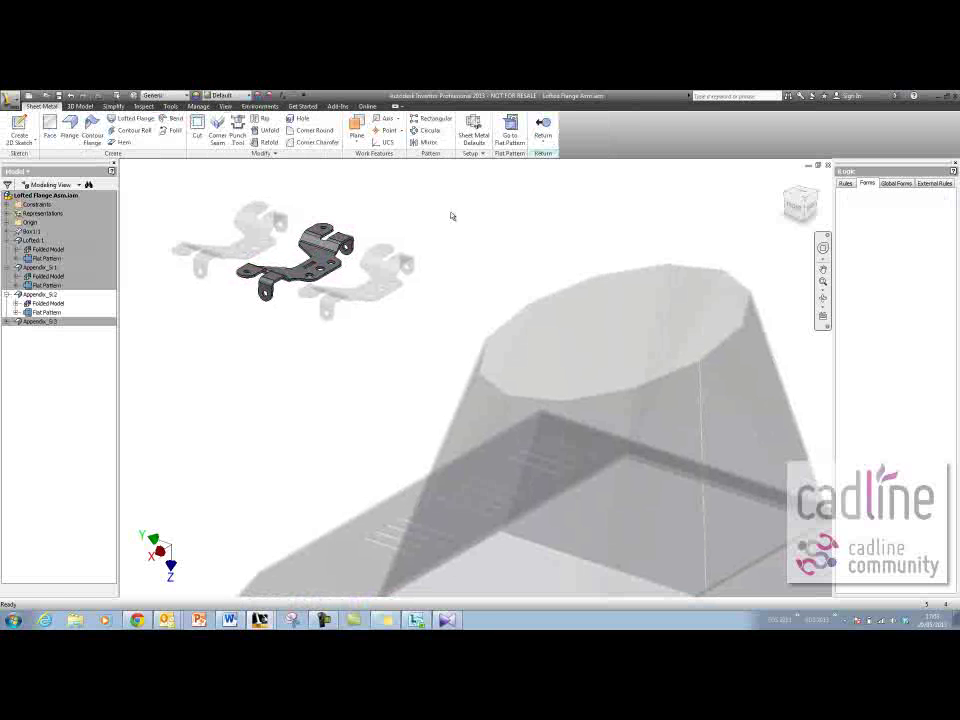
left_click(474, 130)
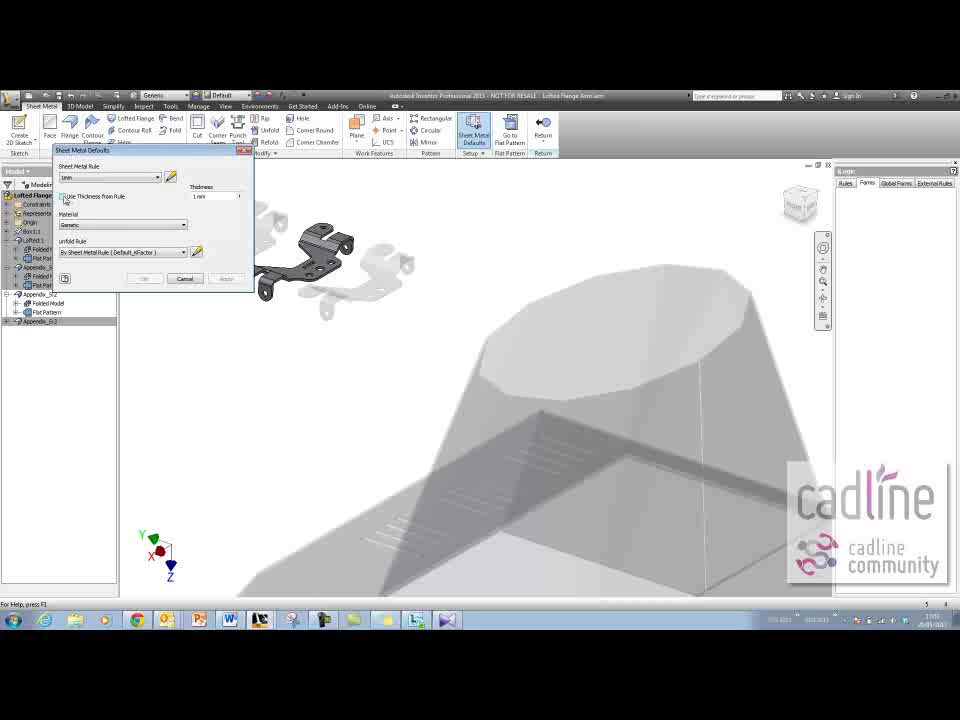
left_click(65, 197)
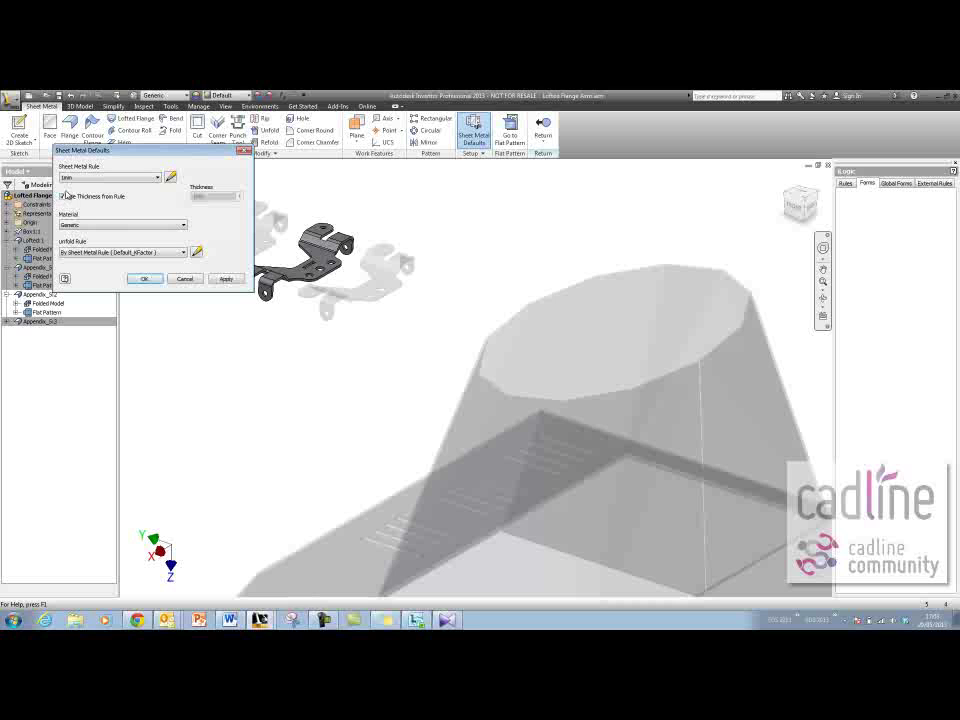
left_click(224, 278)
left_click(190, 279)
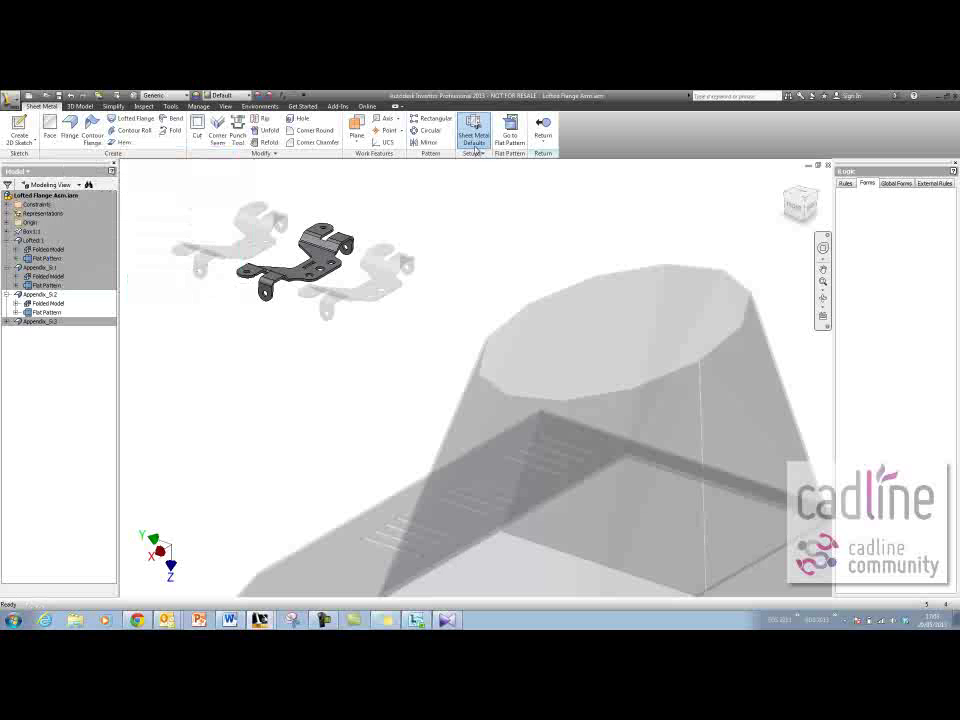
left_click(542, 122)
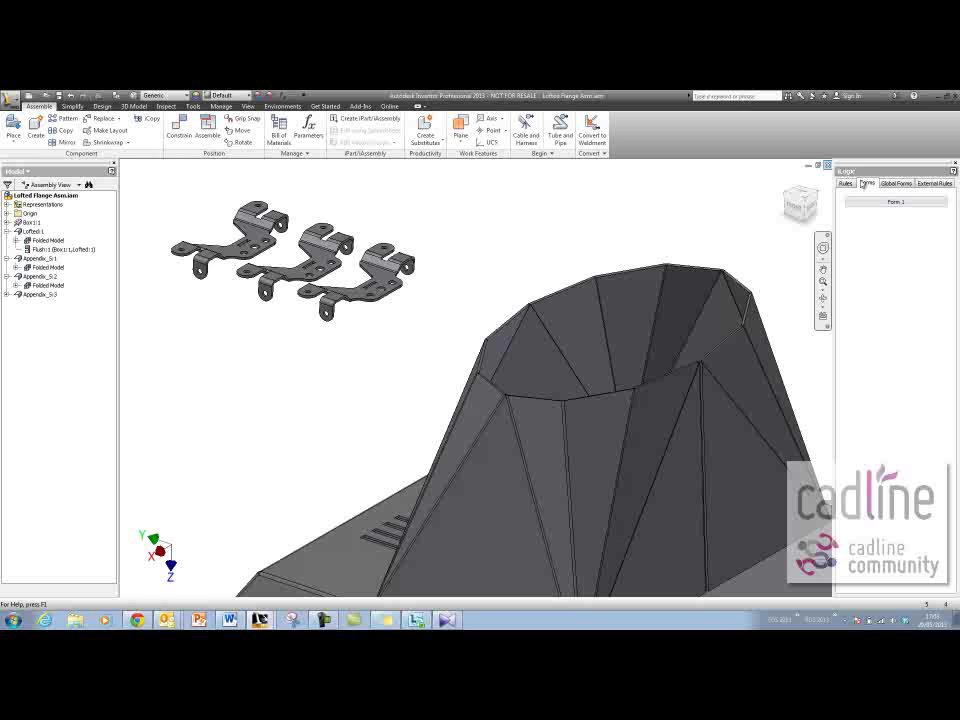
Choose 2mm for ActiveRule in Form 1, close it, and pan and zoom to the whole assembly
left_click(870, 204)
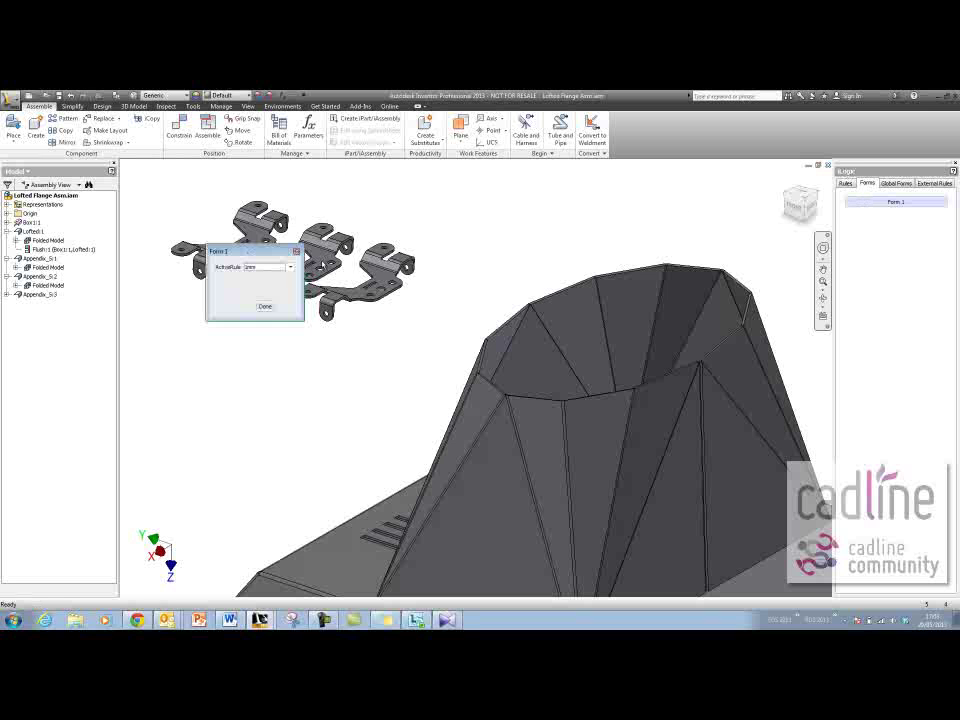
left_click_drag(276, 256, 562, 187)
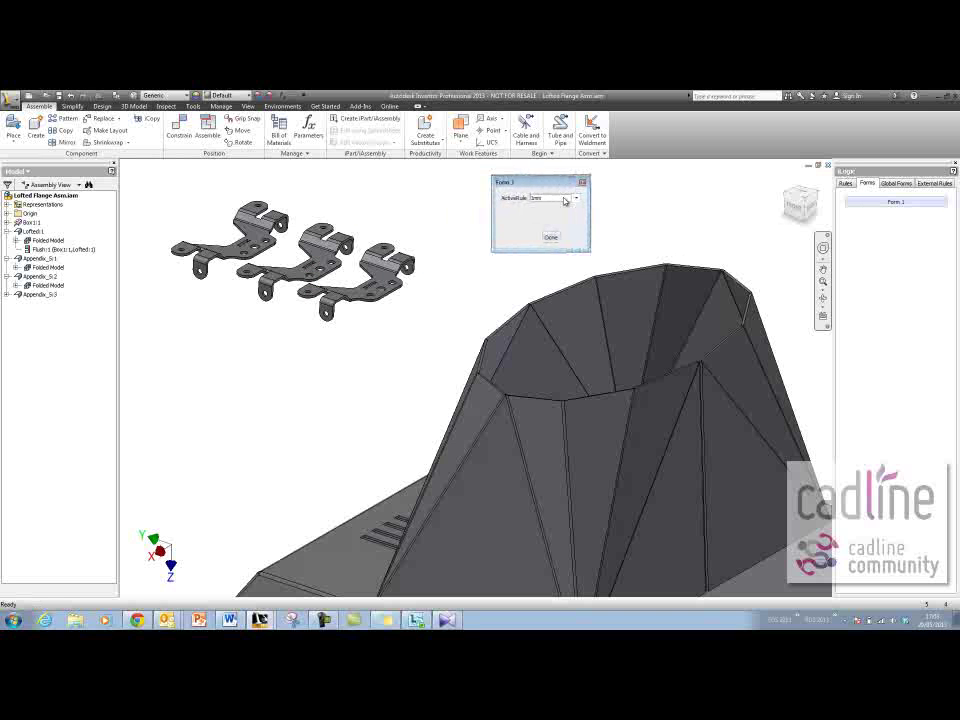
left_click(577, 199)
left_click(536, 215)
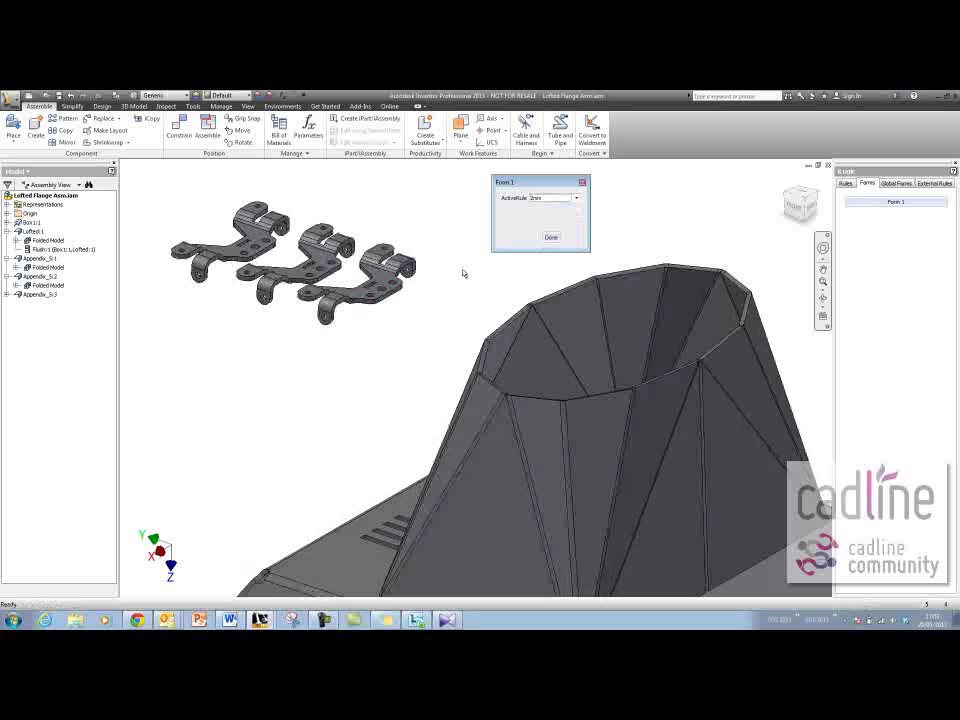
left_click(584, 186)
middle_click_drag(482, 216, 433, 210)
scroll(453, 212, "up", 3)
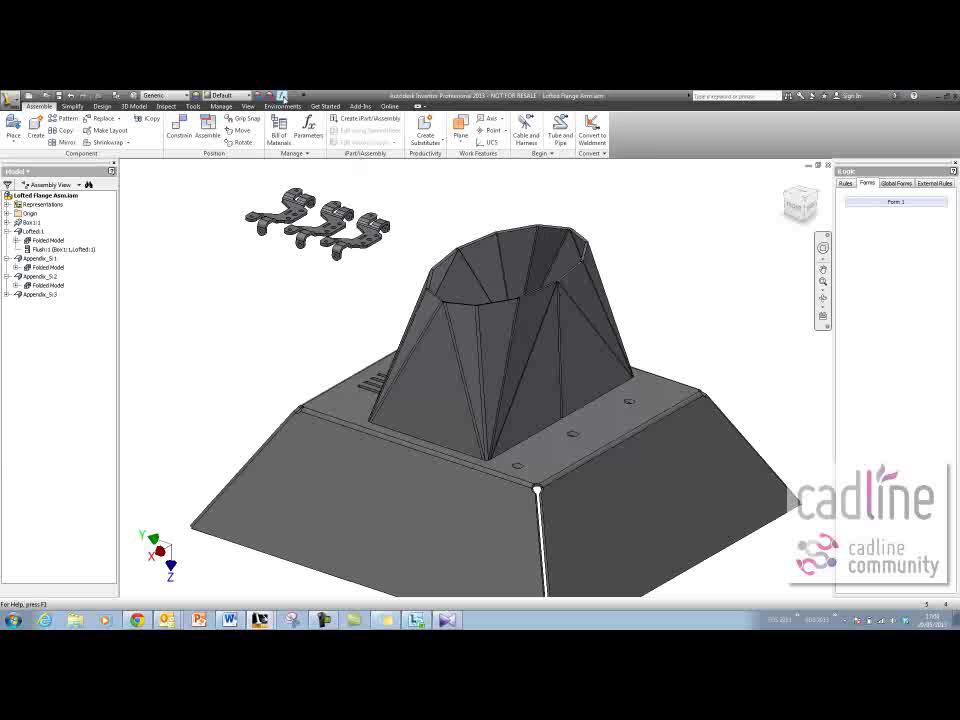
Append 0.001 to ActiveRule's multi-value list and close the Parameters table
left_click(282, 97)
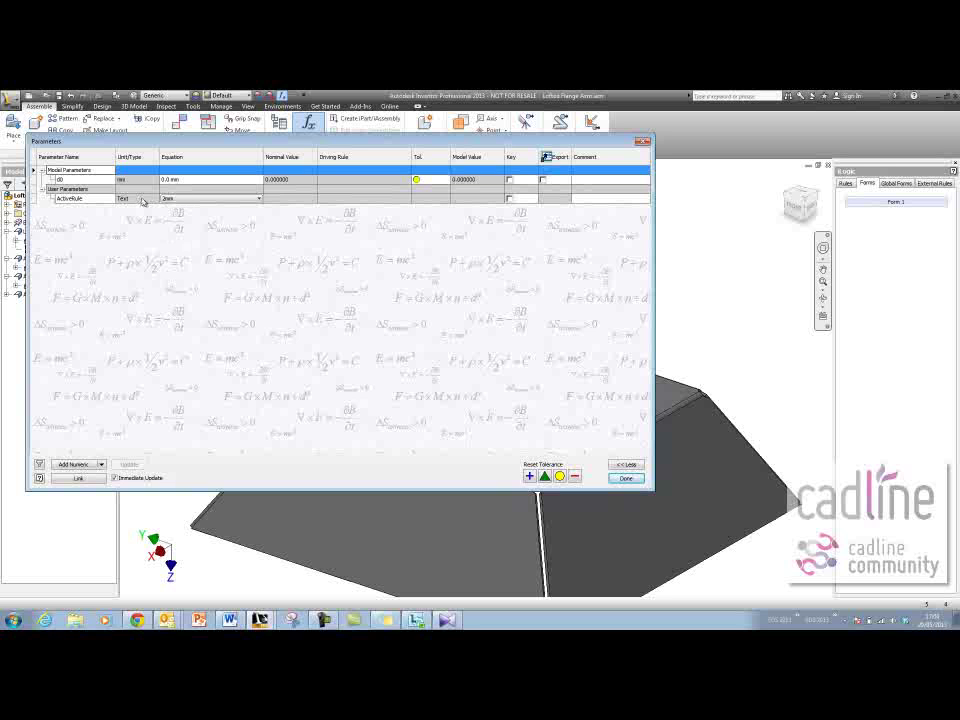
right_click(155, 199)
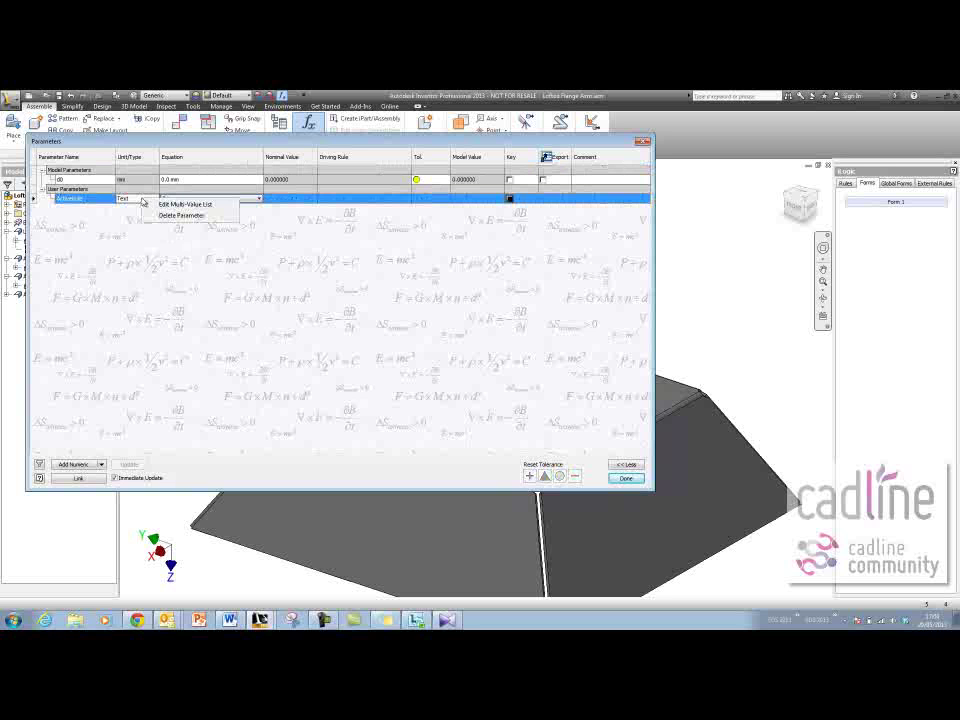
left_click(167, 206)
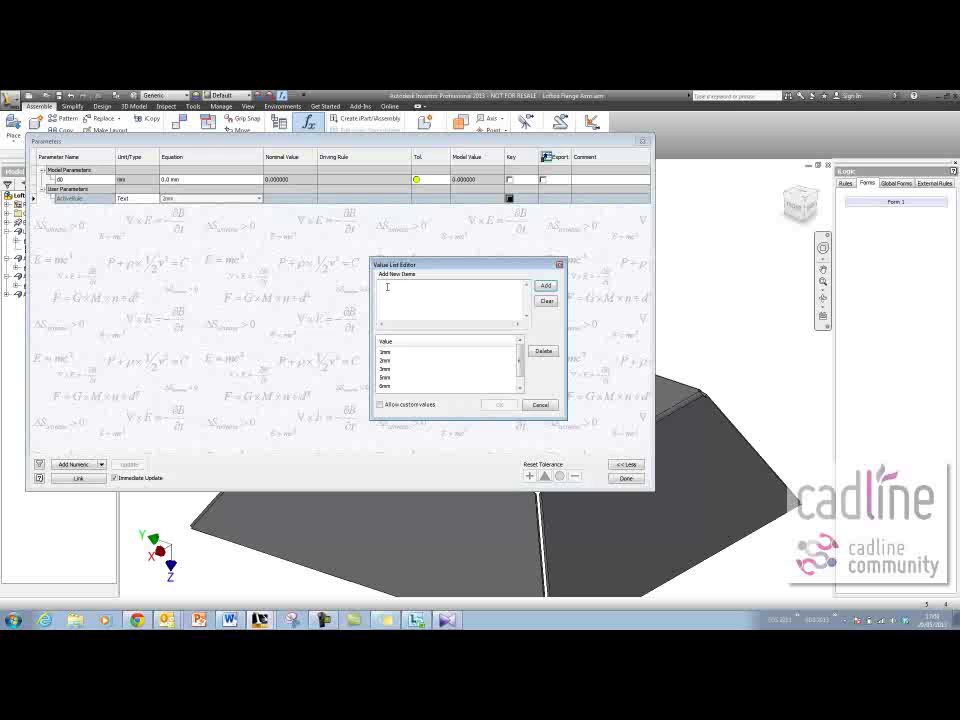
type("001")
left_click(545, 285)
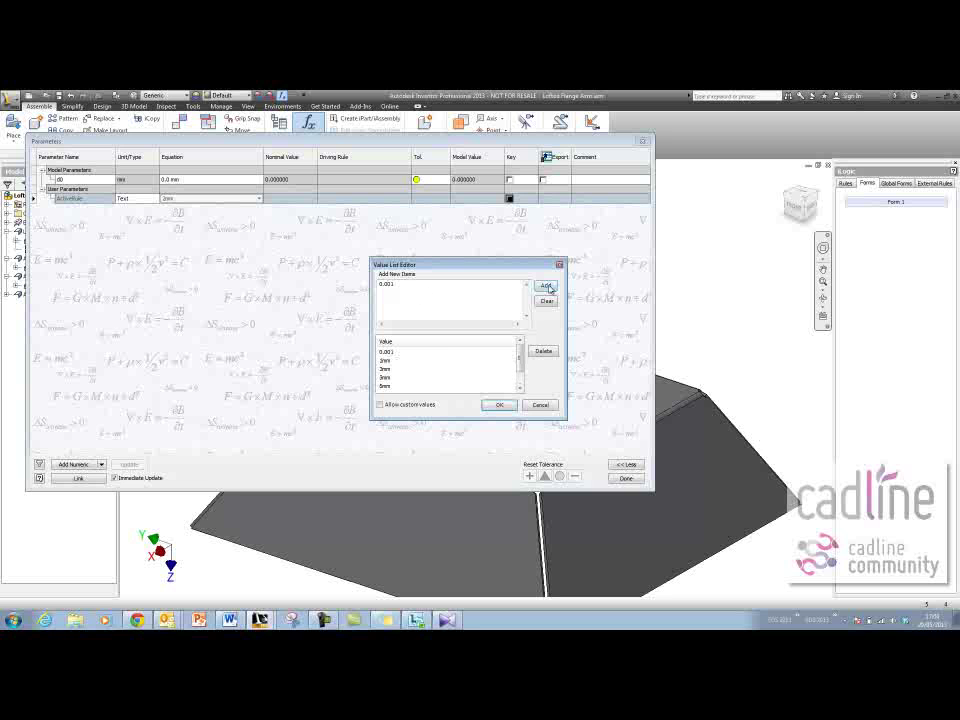
left_click(499, 406)
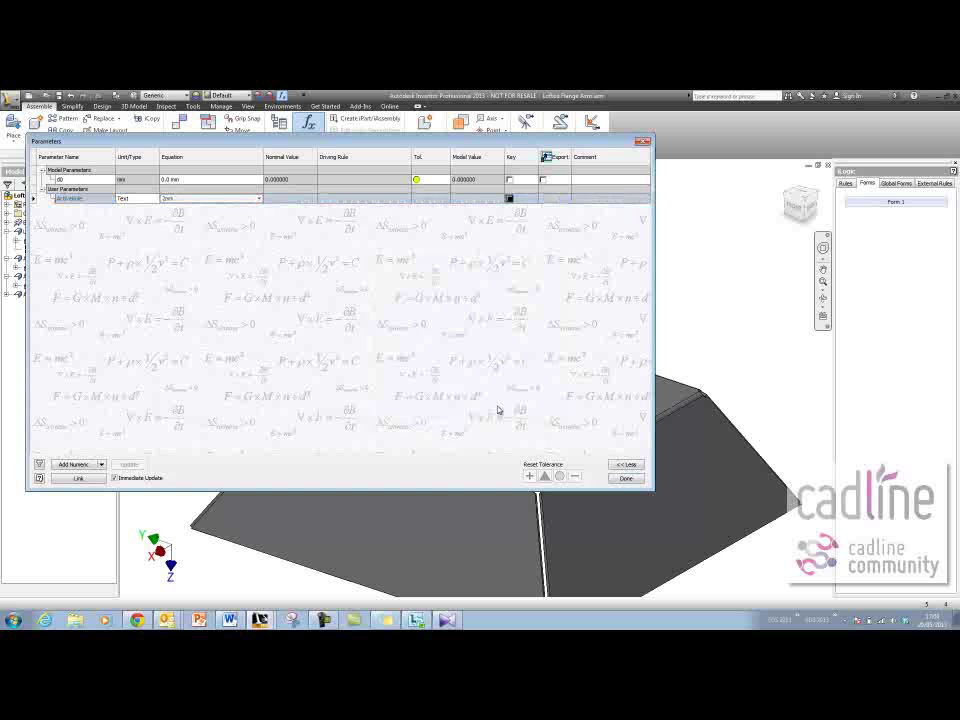
left_click(624, 478)
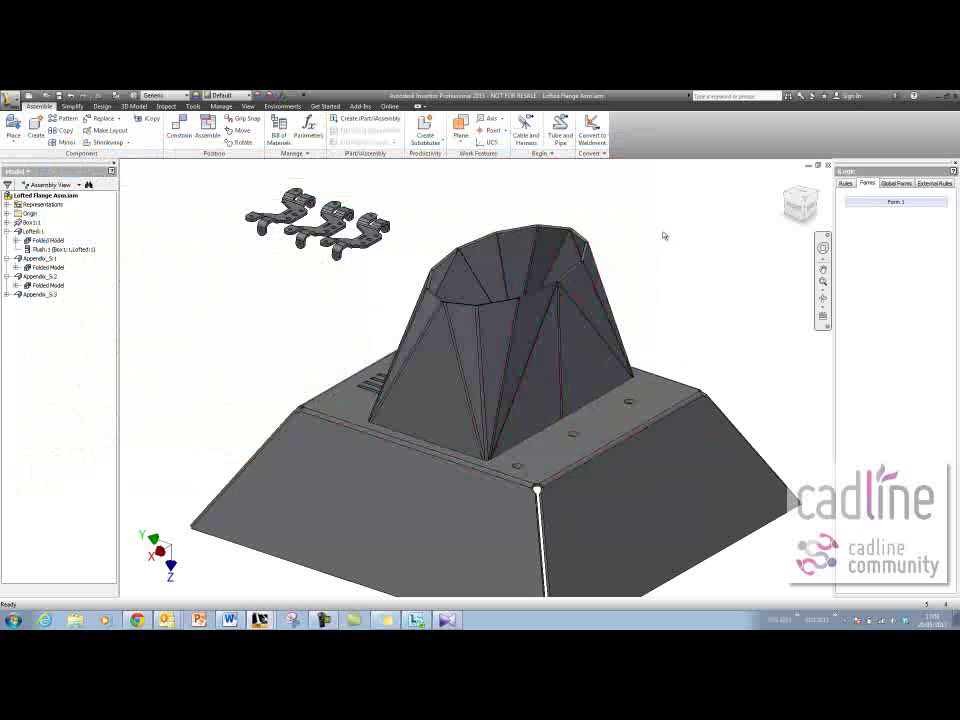
Set ActiveRule to 0.001 in Form 1 and dismiss the missing sheet metal rule error
left_click(854, 204)
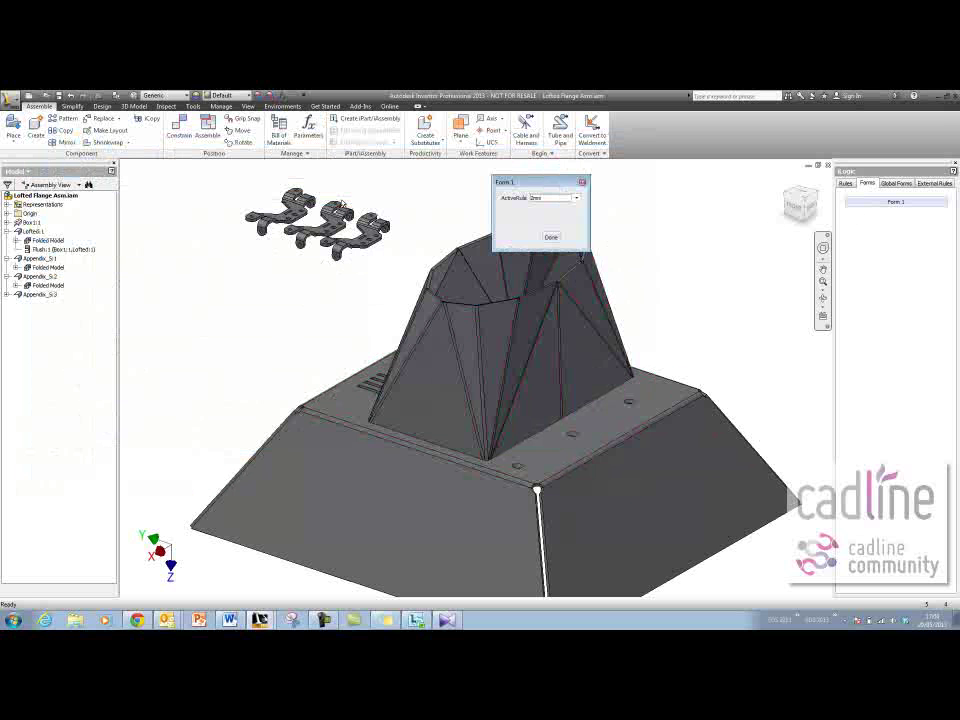
left_click_drag(503, 183, 700, 183)
left_click(760, 199)
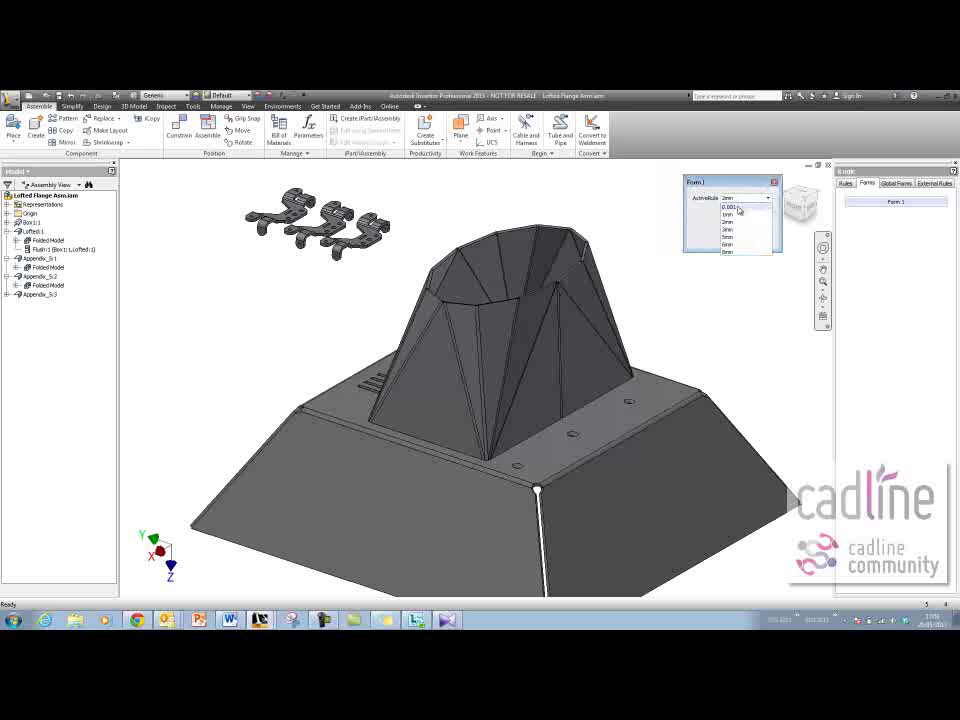
left_click(735, 207)
left_click_drag(715, 155, 234, 288)
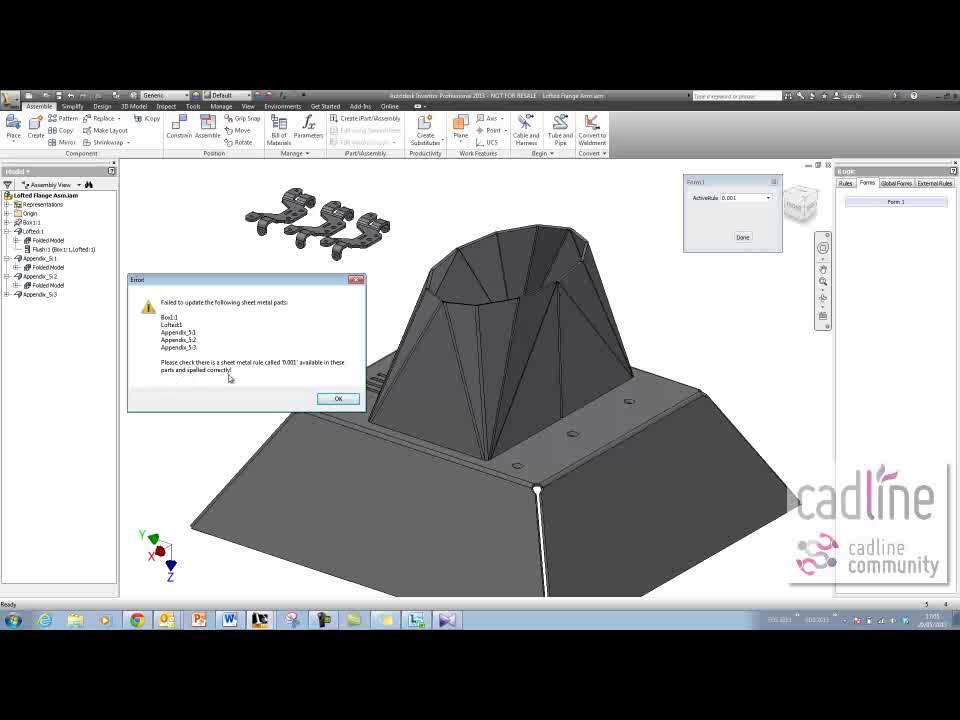
left_click(338, 398)
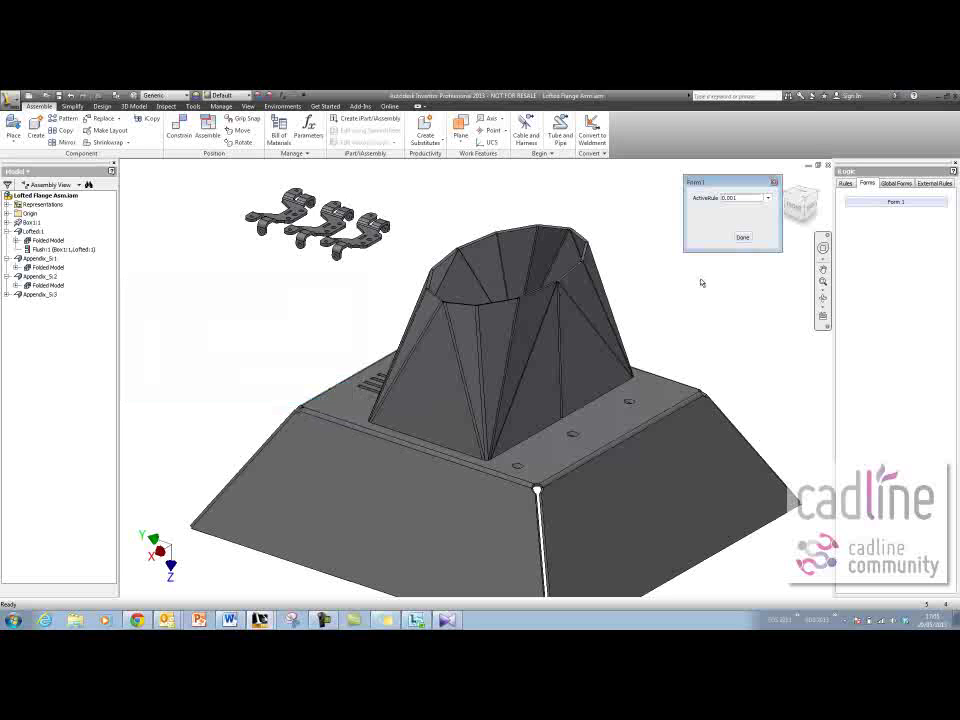
Switch ActiveRule back to 2mm, then to the thicker 8mm rule
left_click(768, 198)
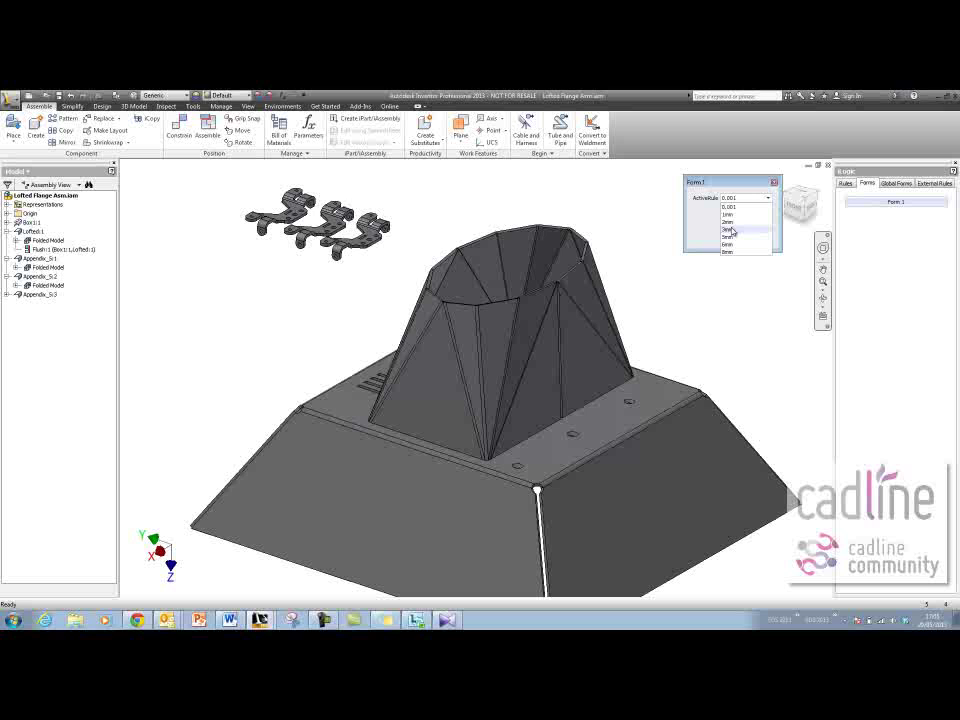
left_click(734, 224)
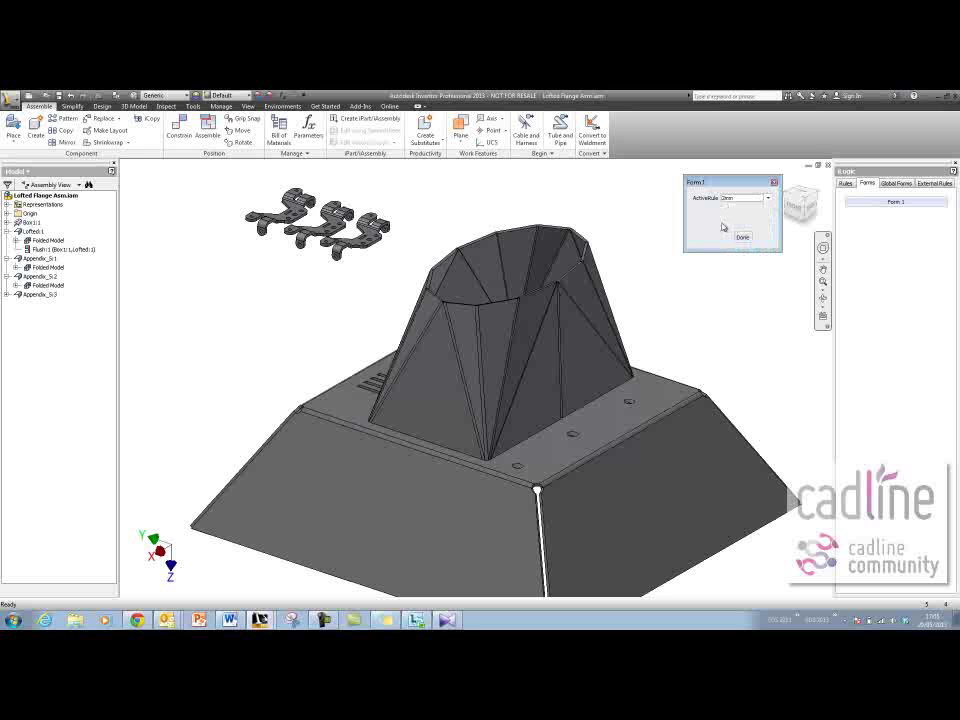
left_click(754, 198)
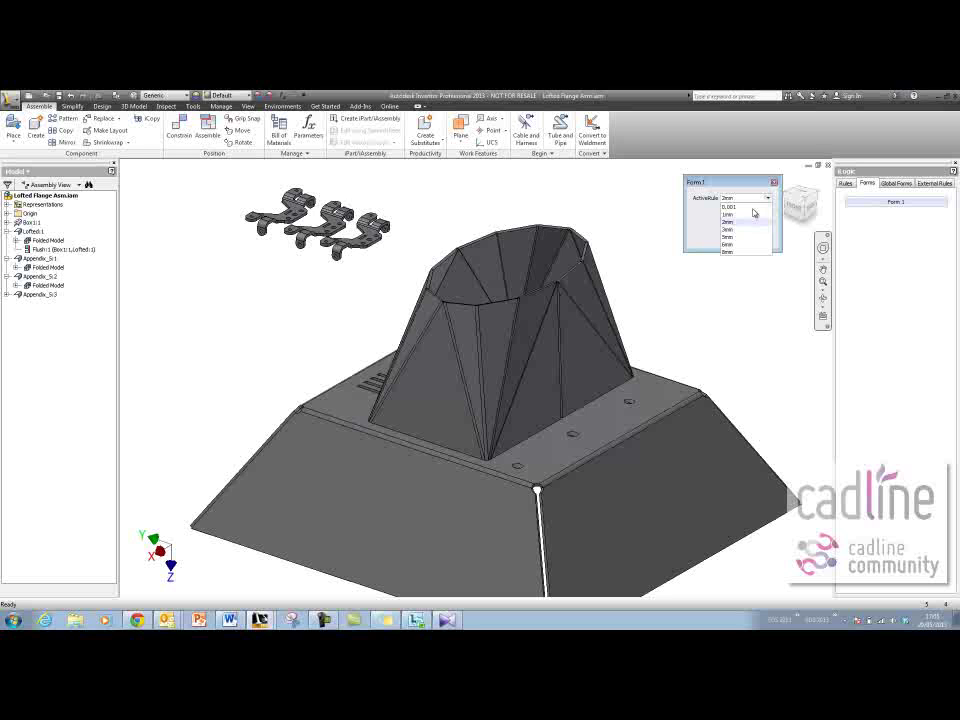
left_click(728, 251)
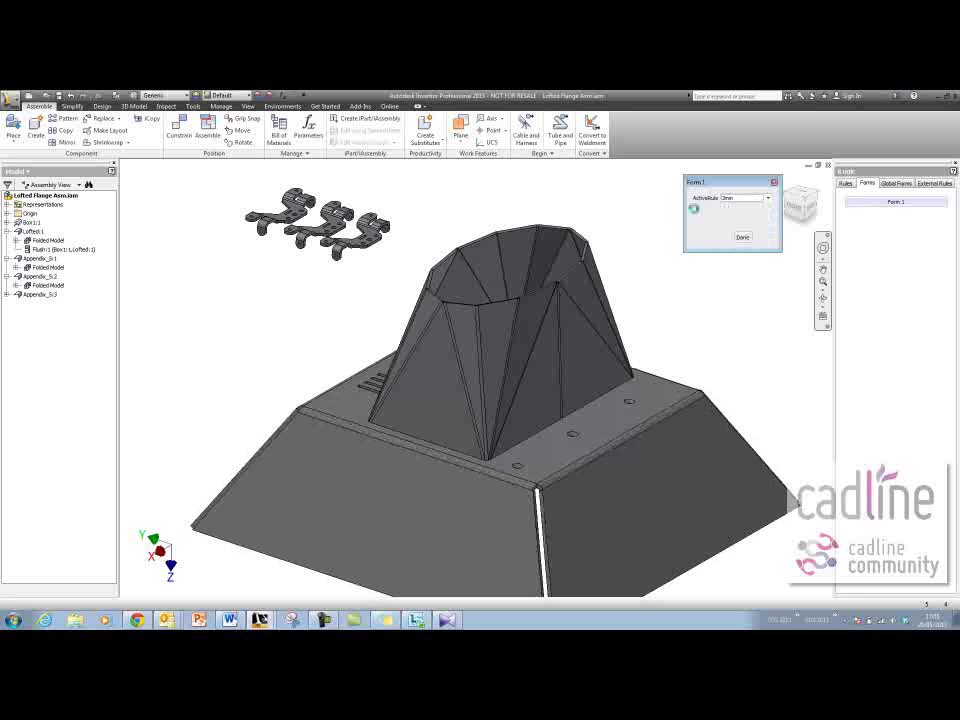